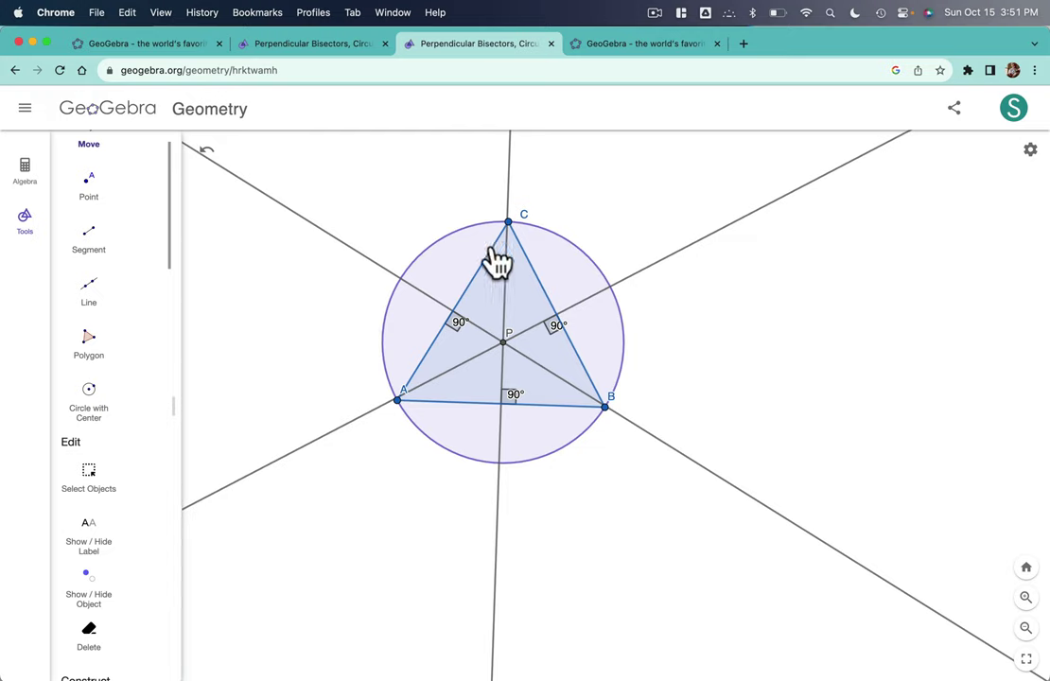
# - Drag vertices C, A and B to reshape triangle ABC, finally moving C far left
pyautogui.moveTo(507, 223)
pyautogui.mouseDown()
pyautogui.moveTo(504, 281)
pyautogui.moveTo(515, 231)
pyautogui.moveTo(528, 217)
pyautogui.moveTo(548, 225)
pyautogui.moveTo(473, 206)
pyautogui.moveTo(549, 207)
pyautogui.moveTo(509, 223)
pyautogui.mouseUp()
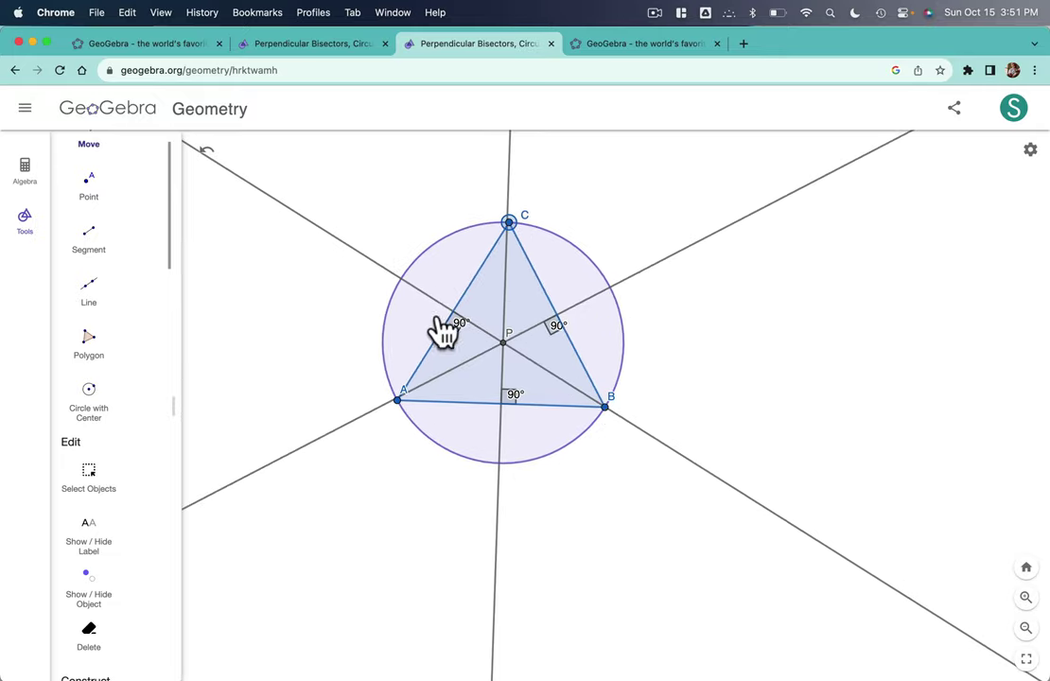
pyautogui.moveTo(397, 402)
pyautogui.mouseDown()
pyautogui.moveTo(400, 425)
pyautogui.moveTo(389, 403)
pyautogui.mouseUp()
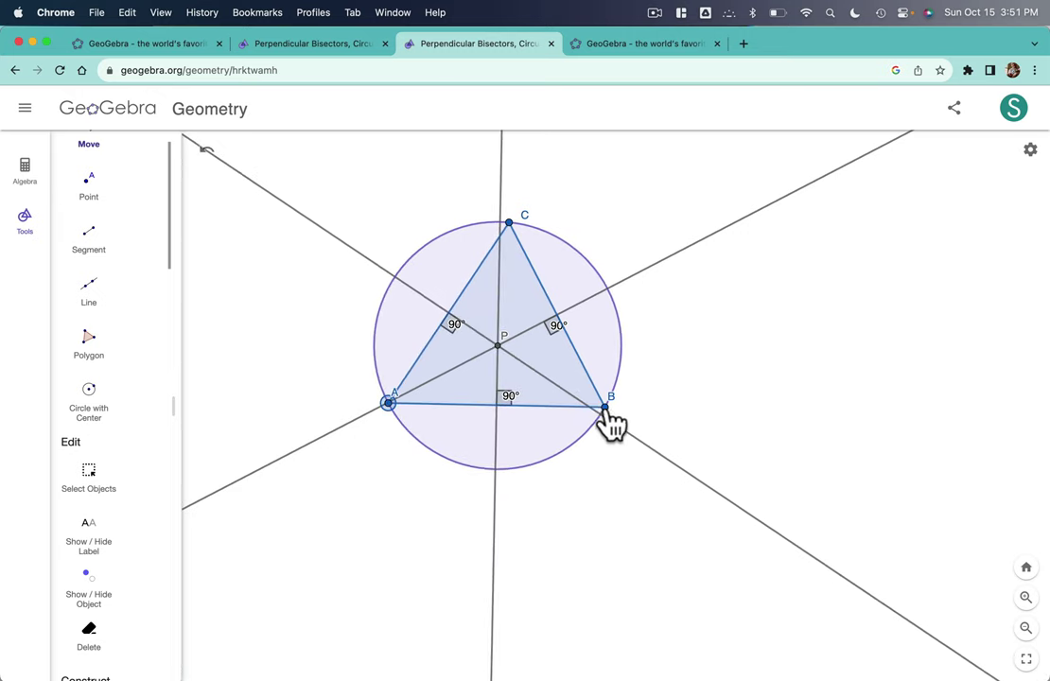
pyautogui.moveTo(606, 408)
pyautogui.mouseDown()
pyautogui.moveTo(550, 404)
pyautogui.moveTo(521, 388)
pyautogui.moveTo(602, 412)
pyautogui.mouseUp()
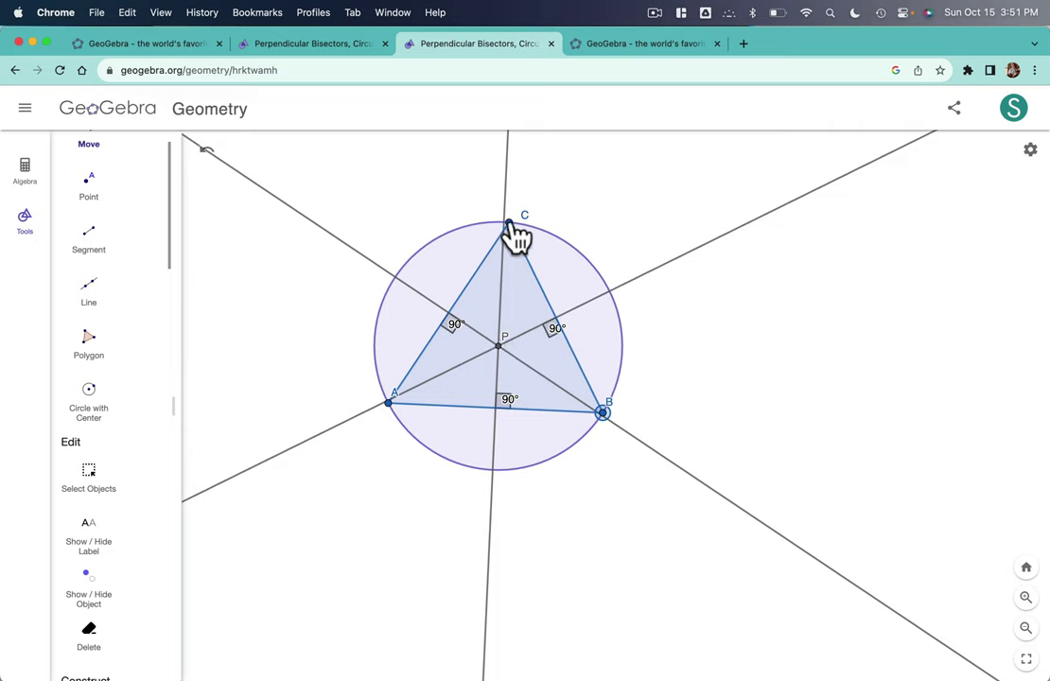
pyautogui.moveTo(508, 224); pyautogui.dragTo(354, 242)
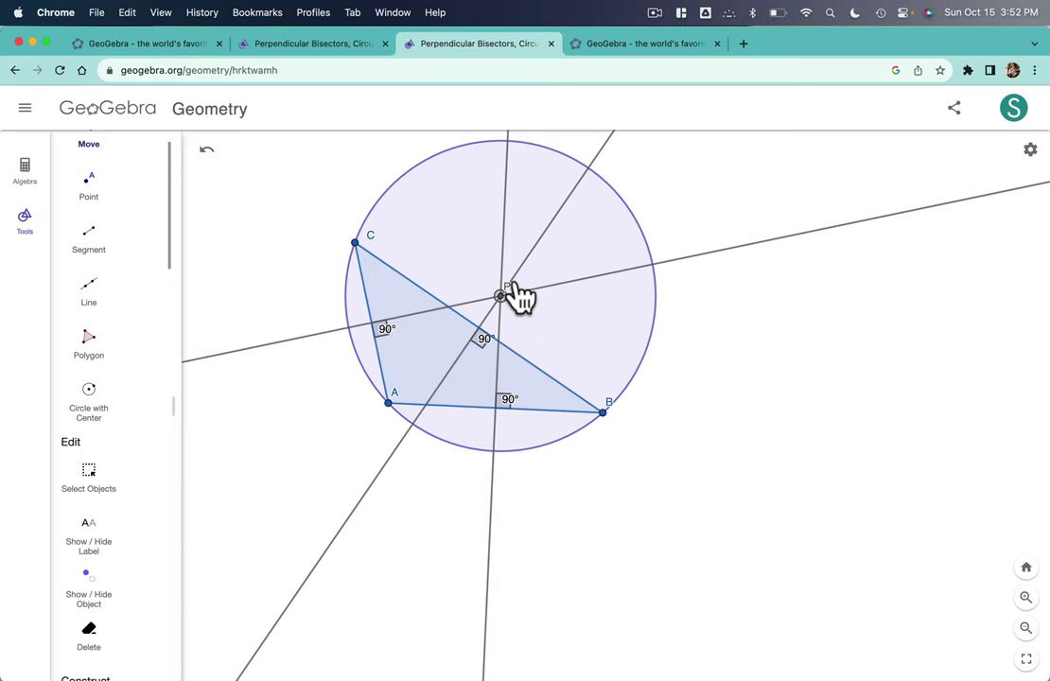
# - Go to the GeoGebra home page and open its list of math apps
pyautogui.click(639, 53)
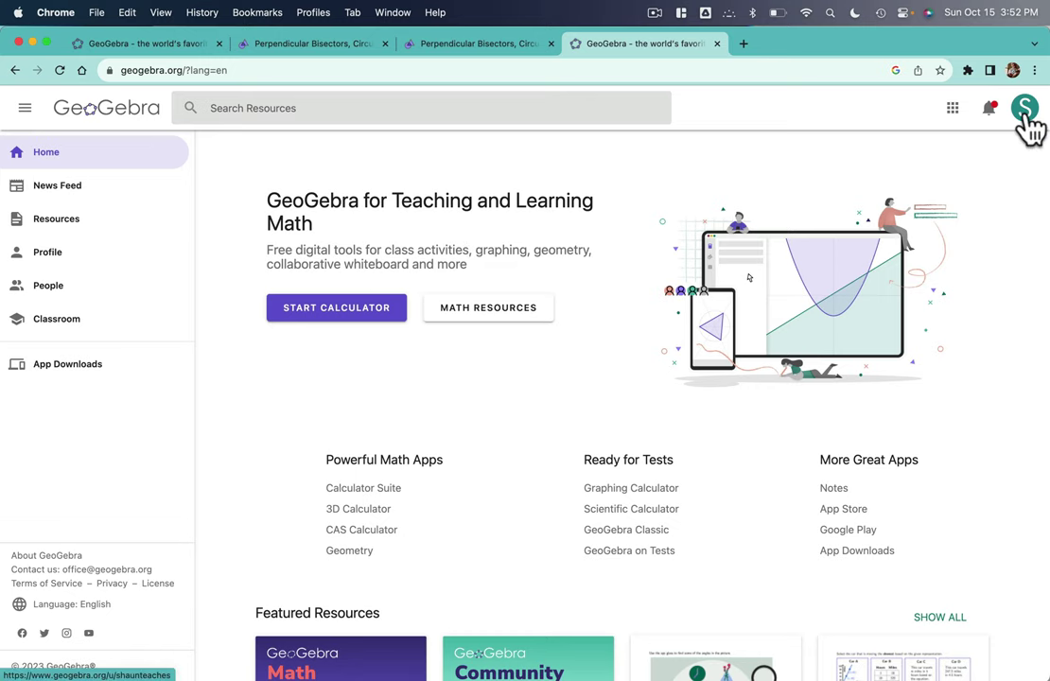
pyautogui.click(953, 109)
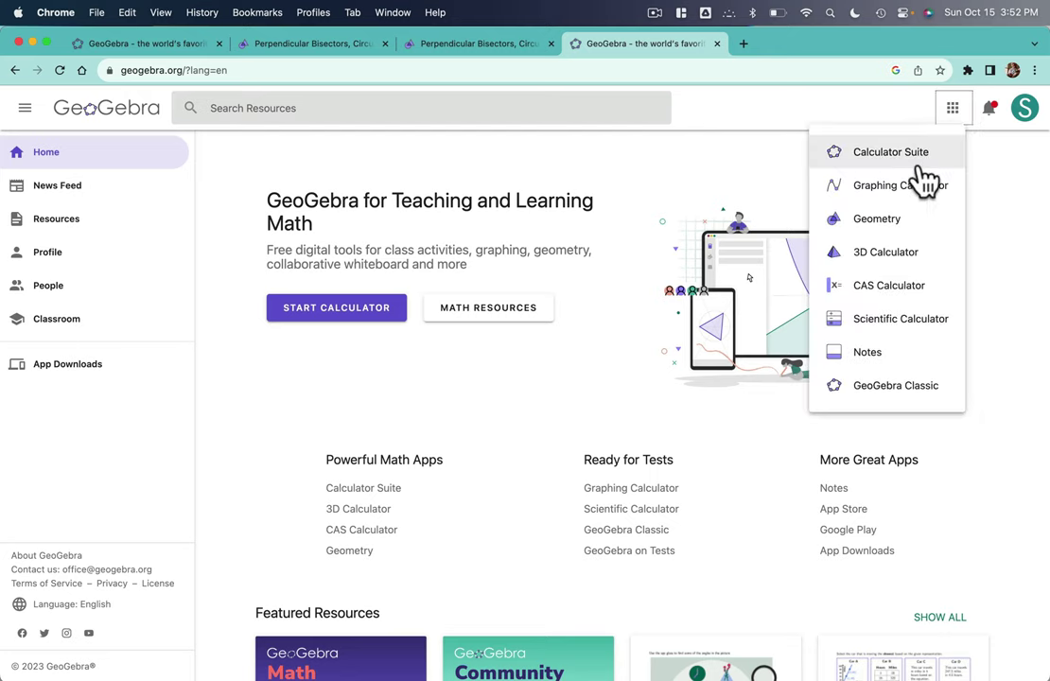
# - Open a new Geometry app and draw polygon triangle ABC, closing it at A
pyautogui.click(880, 224)
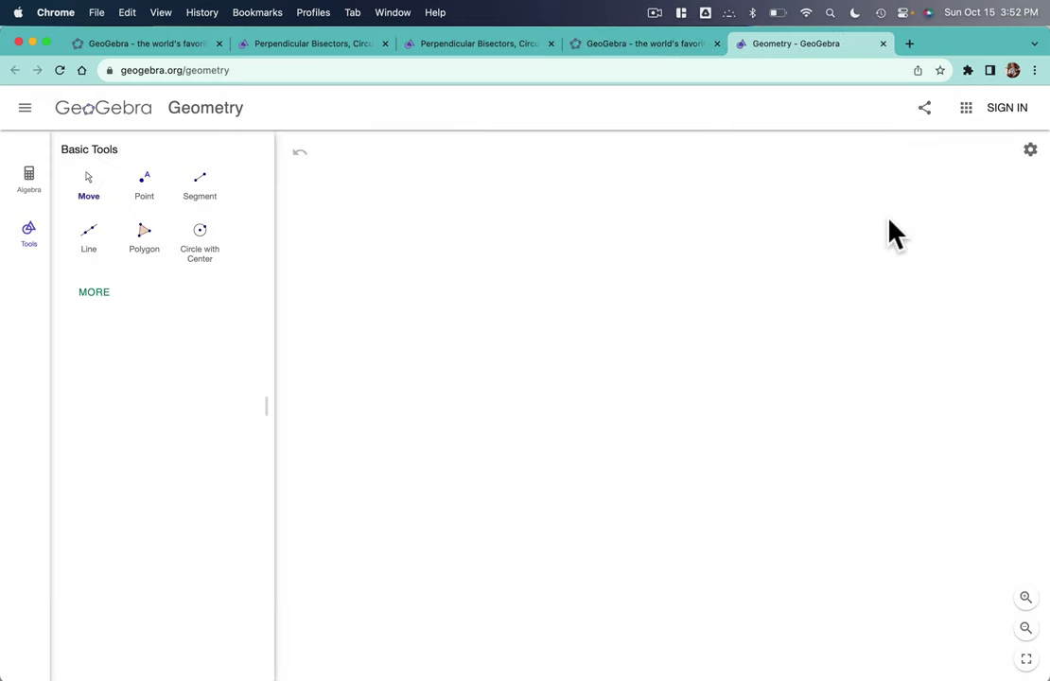
pyautogui.click(142, 238)
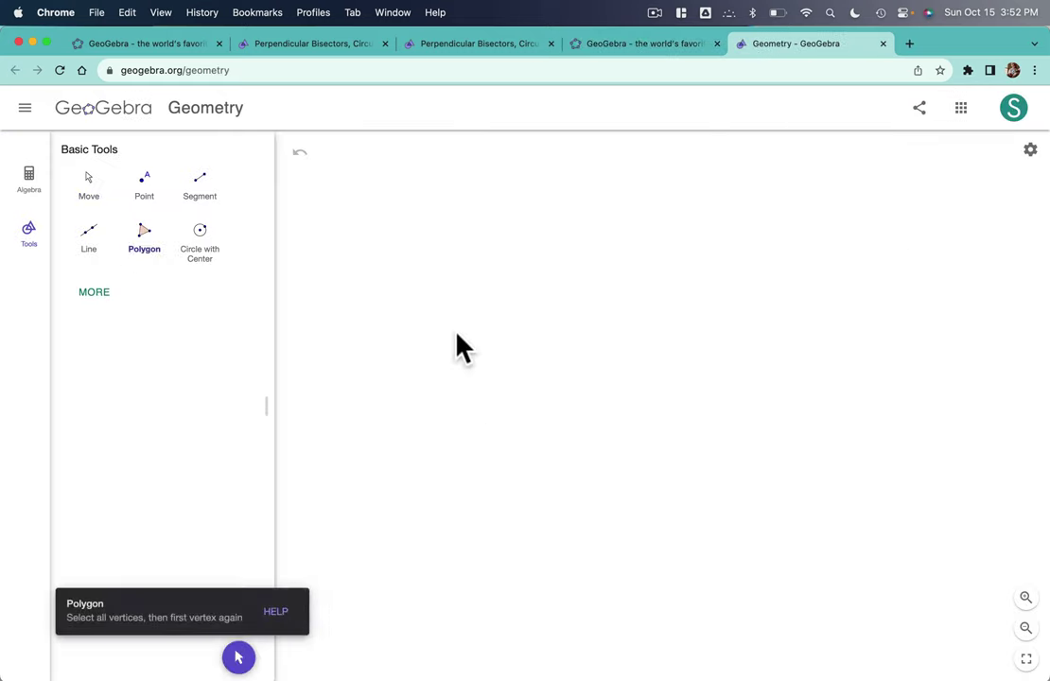
pyautogui.click(420, 435)
pyautogui.click(755, 438)
pyautogui.click(584, 244)
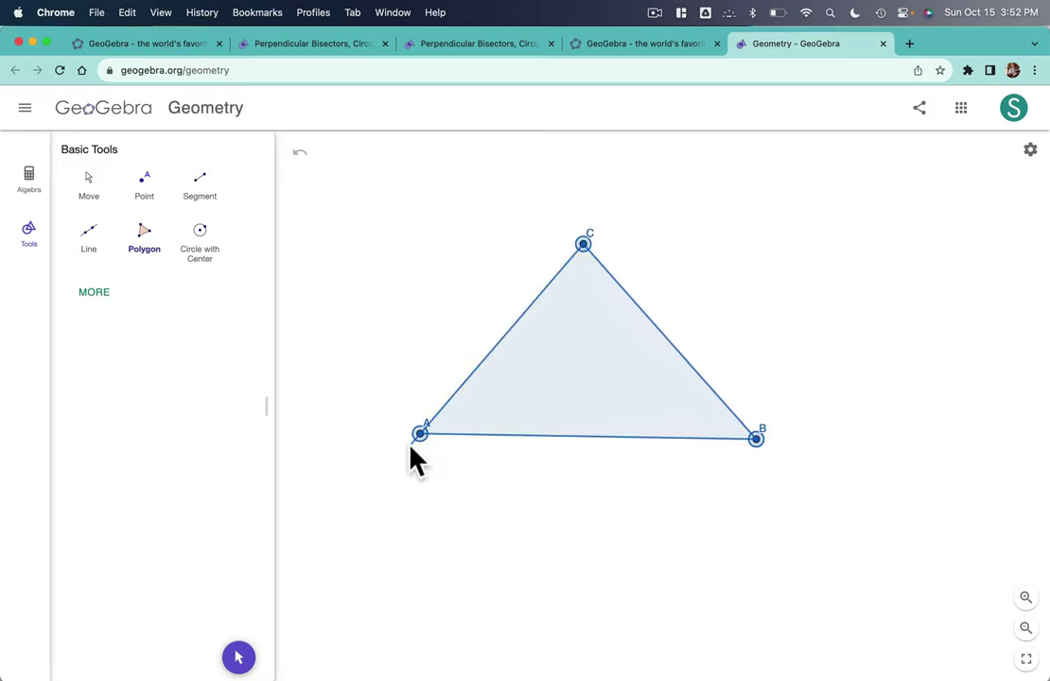
pyautogui.click(420, 434)
# - Expand the full set of construction tools and scroll down through them
pyautogui.click(100, 292)
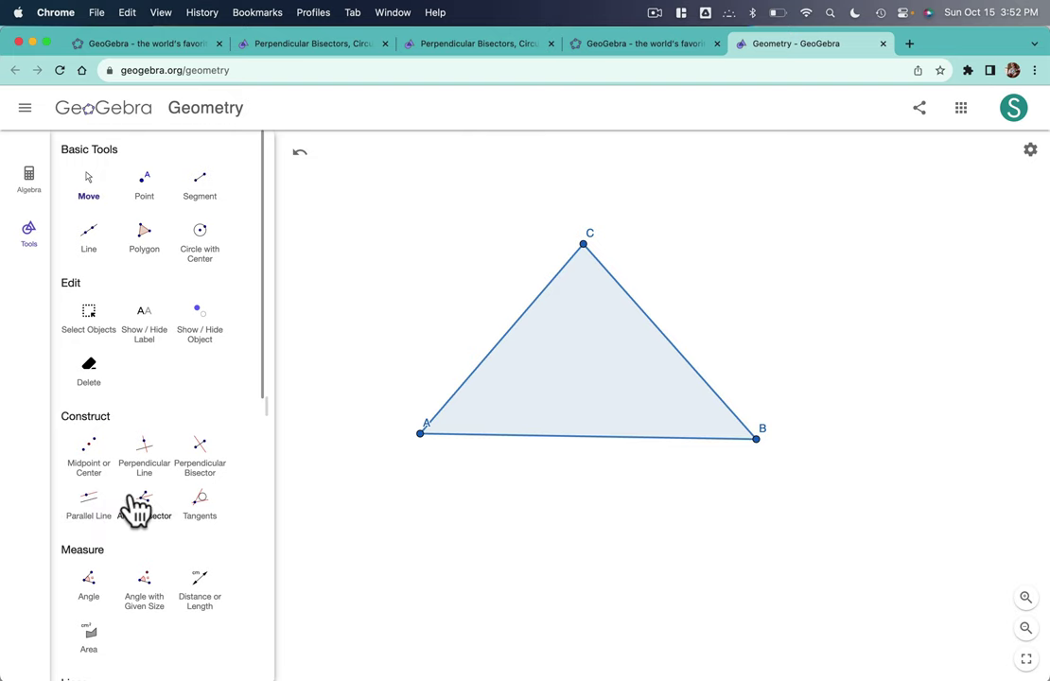
pyautogui.scroll(-3, 178, 394)
pyautogui.scroll(-10, 178, 394)
pyautogui.scroll(-3, 178, 393)
# - Draw a circle centred at A through a new point D on AB
pyautogui.click(90, 275)
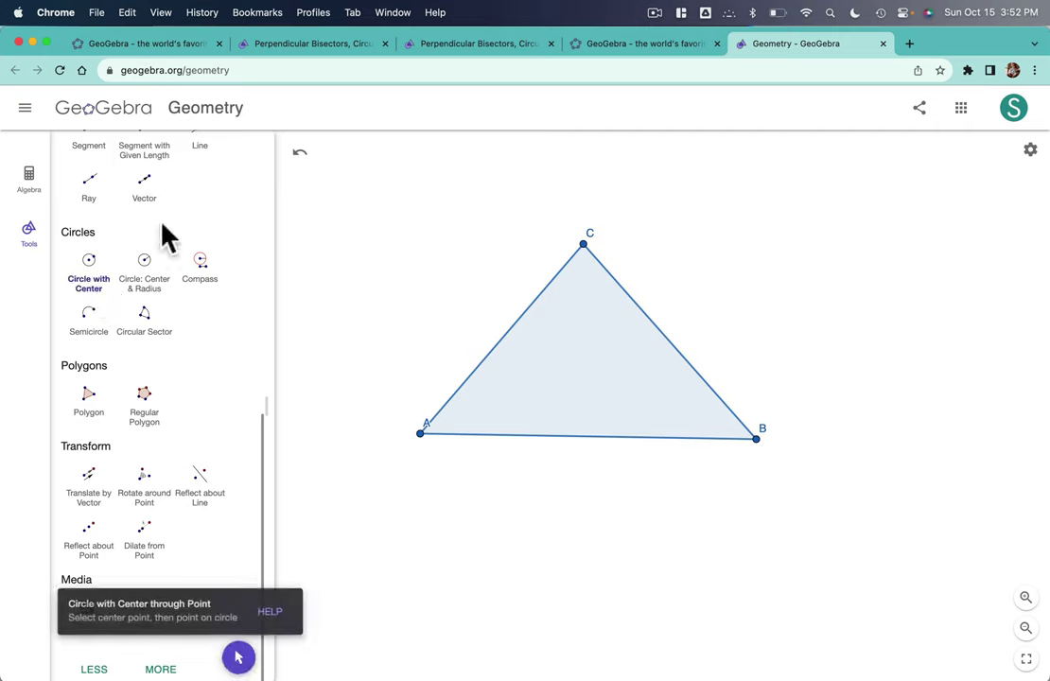
pyautogui.click(420, 434)
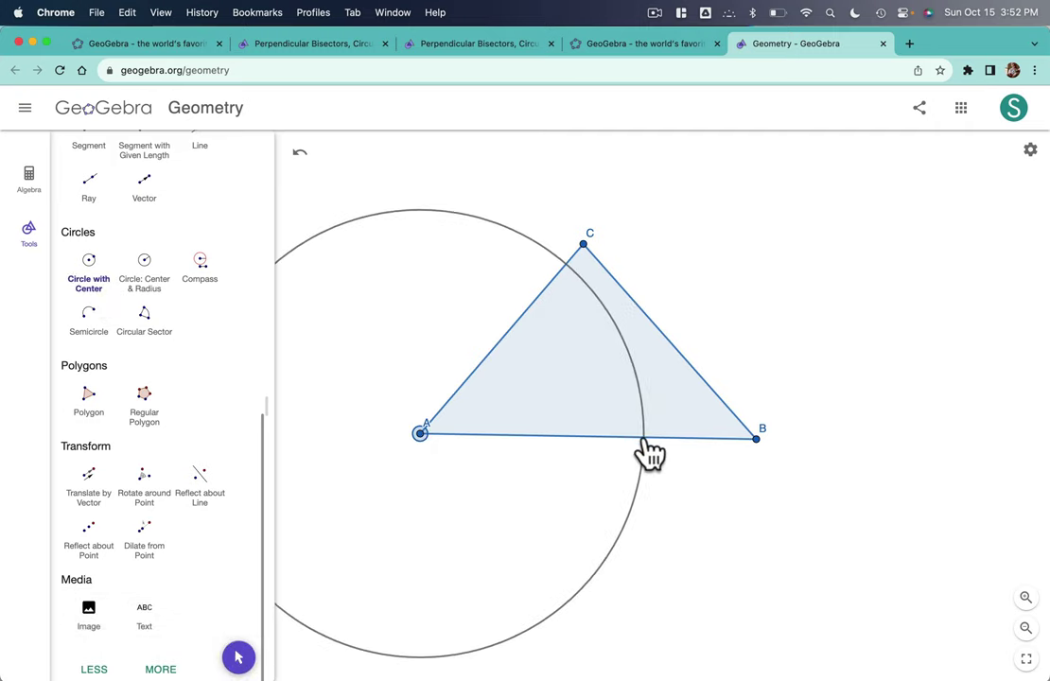
pyautogui.click(665, 437)
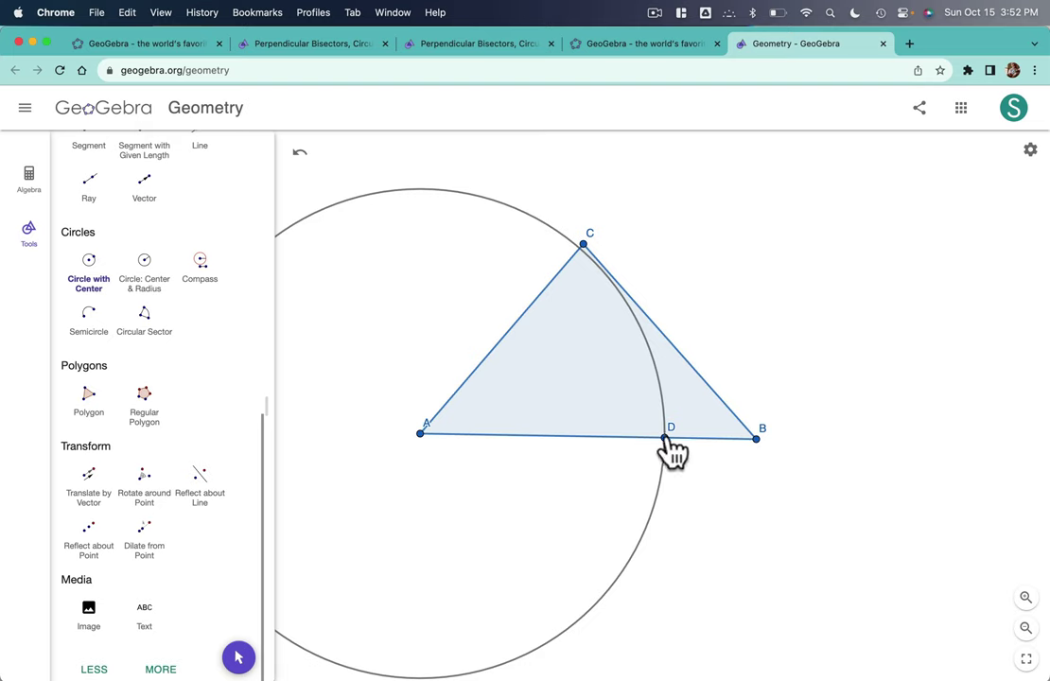
# - Use Compass with radius AD to draw an equal circle centred at B
pyautogui.click(201, 274)
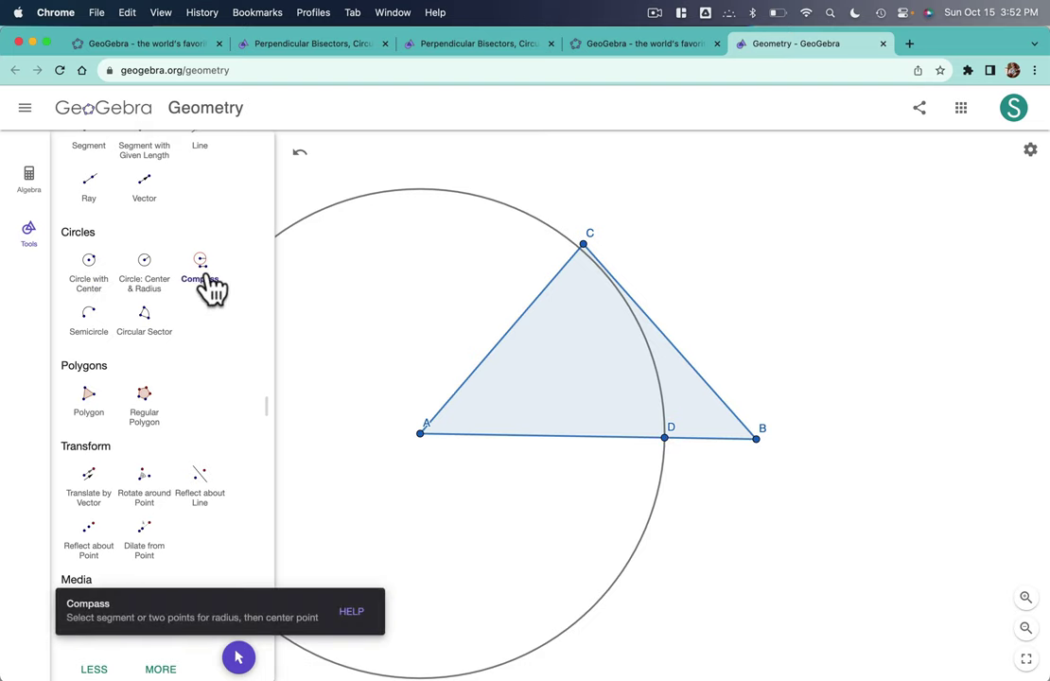
pyautogui.click(666, 439)
pyautogui.click(421, 434)
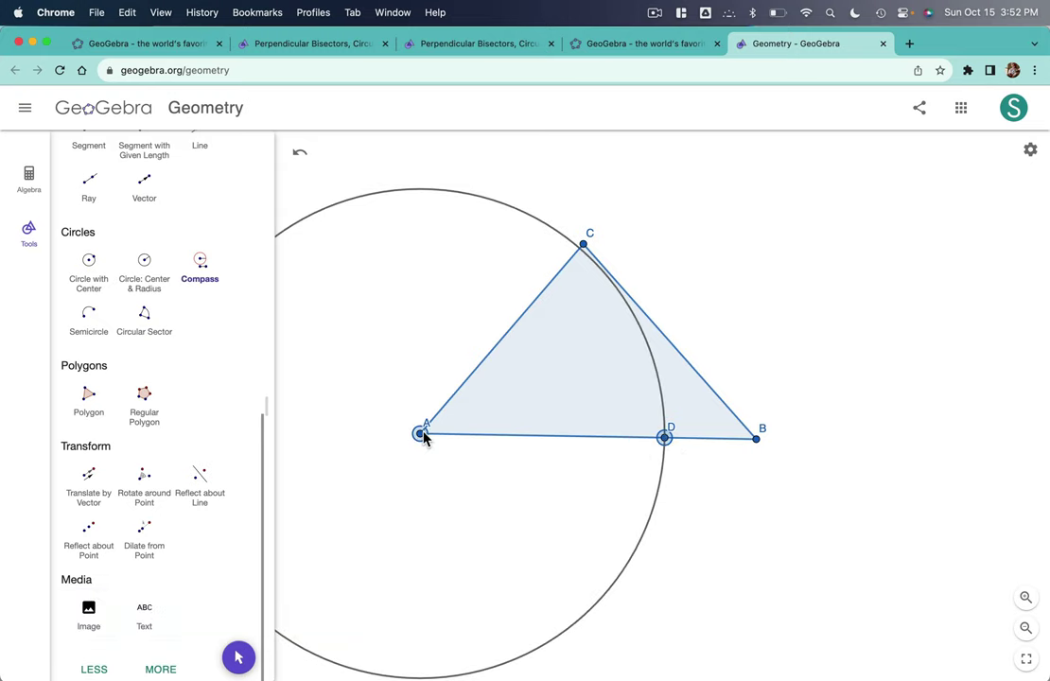
pyautogui.click(757, 438)
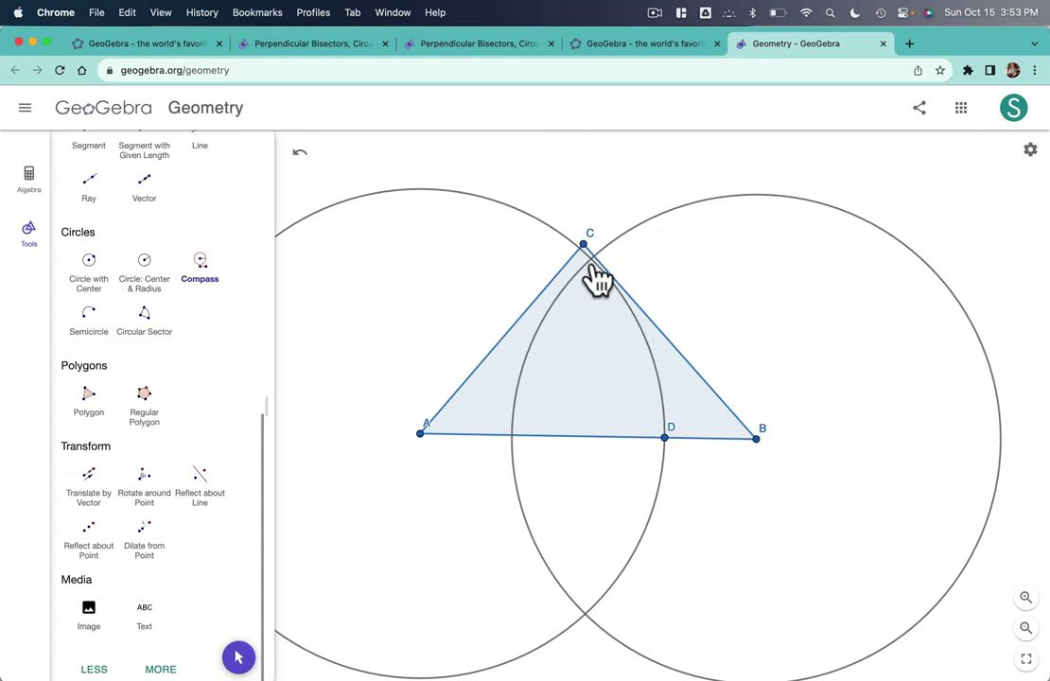
pyautogui.scroll(5, 136, 387)
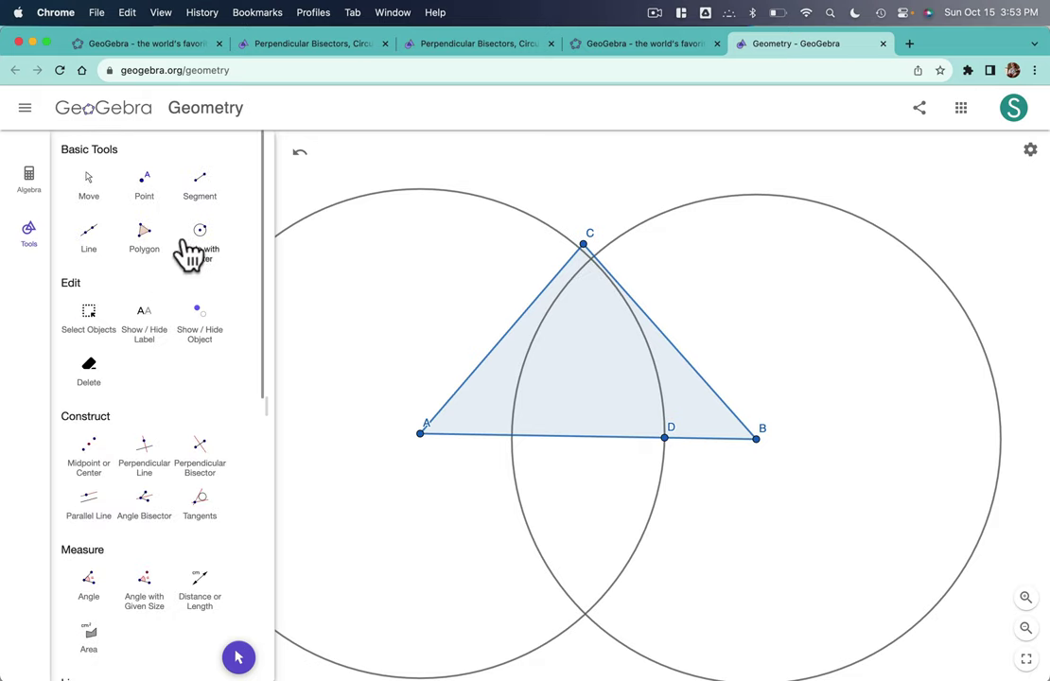
# - Draw the line through intersections E and F and mark its crossing G on AB
pyautogui.click(95, 239)
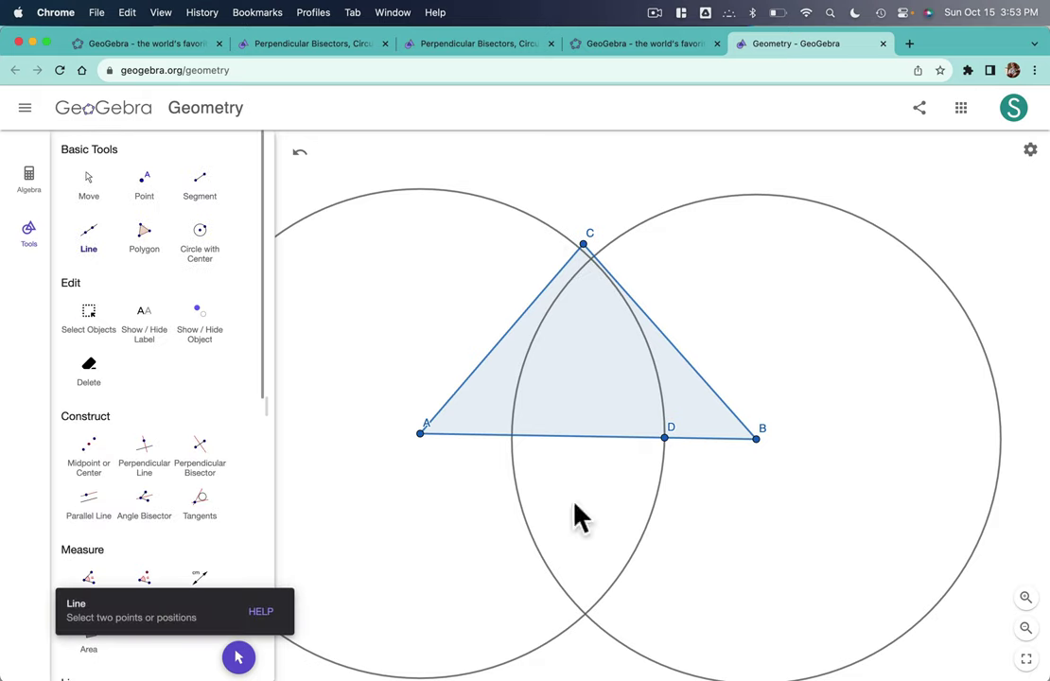
pyautogui.click(585, 615)
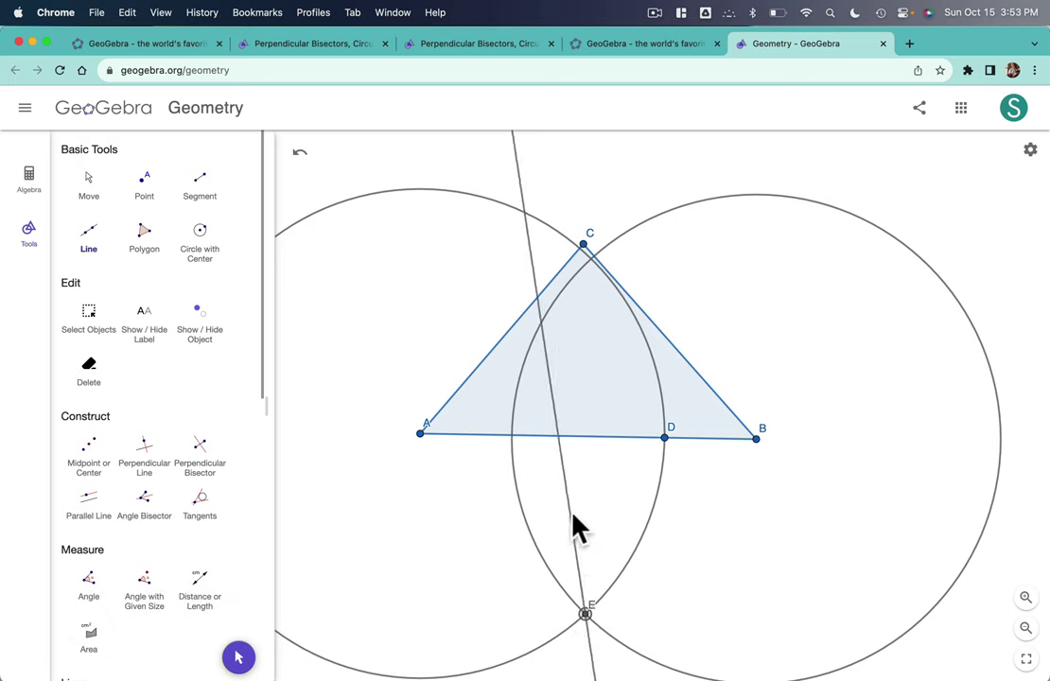
pyautogui.click(591, 257)
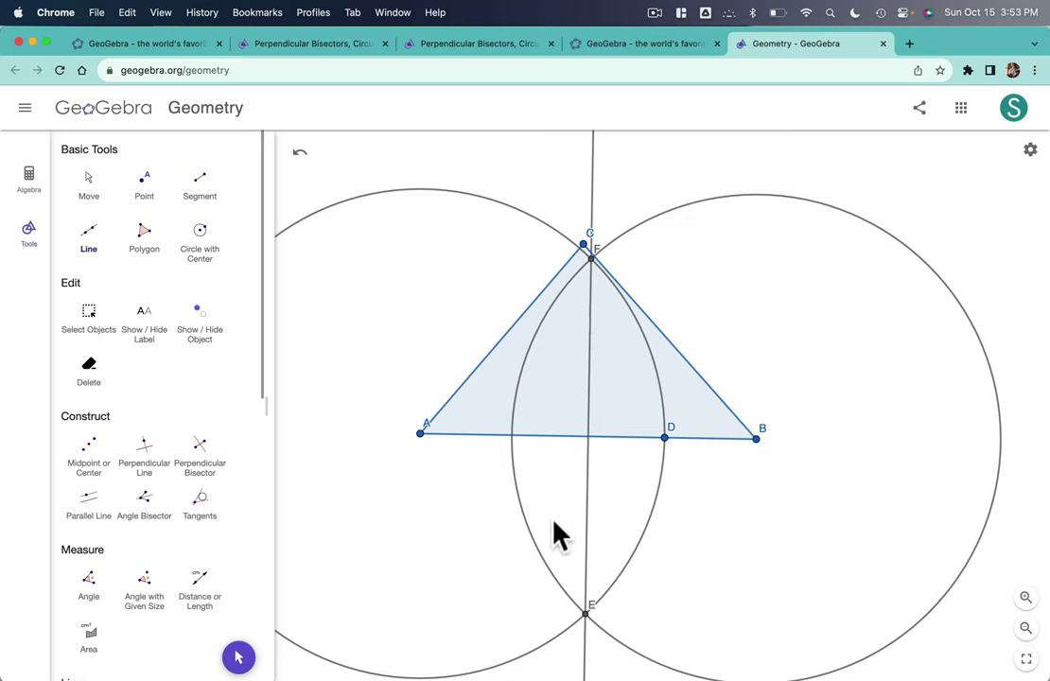
pyautogui.click(152, 194)
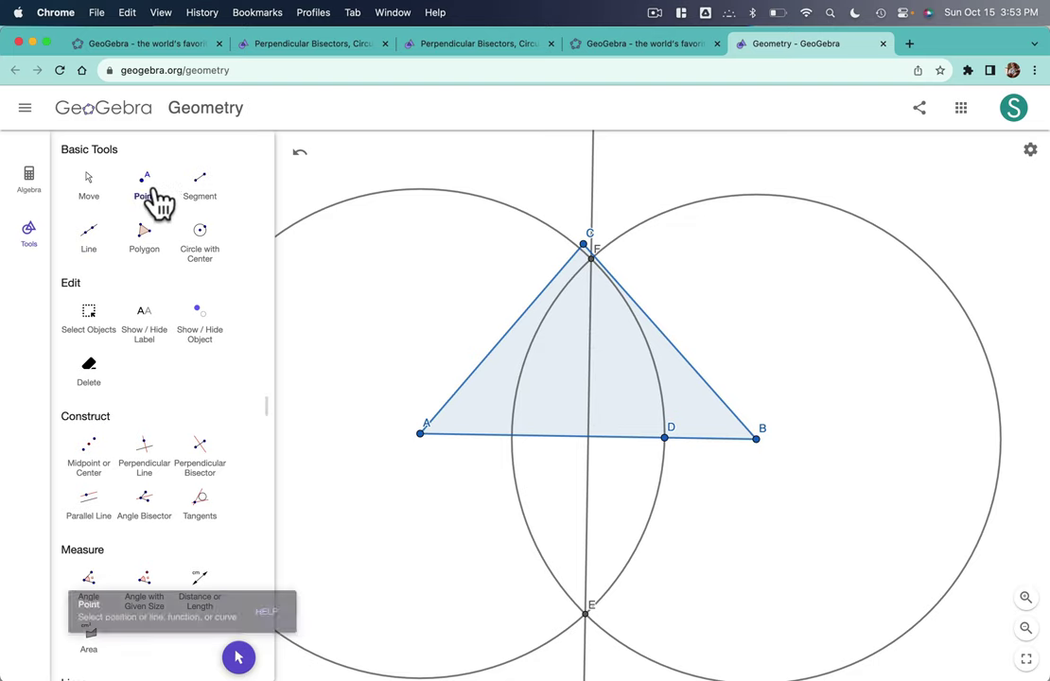
pyautogui.click(588, 436)
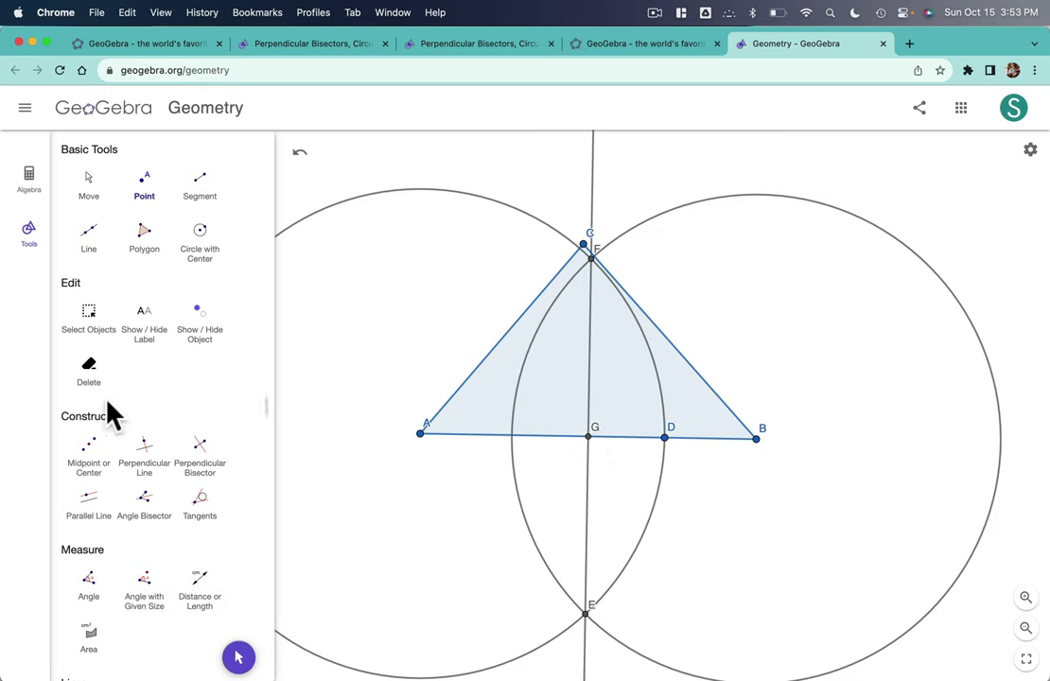
# - Measure angle AGF, showing 90° at G
pyautogui.scroll(-4, 109, 412)
pyautogui.click(88, 424)
pyautogui.click(420, 433)
pyautogui.click(588, 436)
pyautogui.click(591, 260)
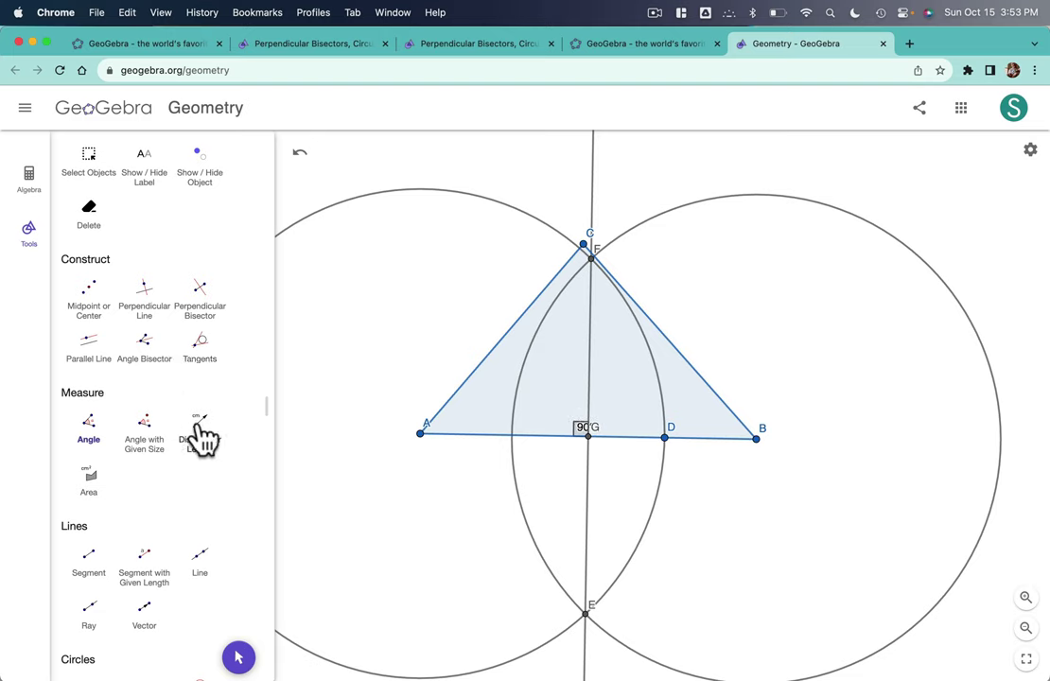
# - Measure distances AG and GB, both 4.8, with the Distance or Length tool
pyautogui.click(204, 437)
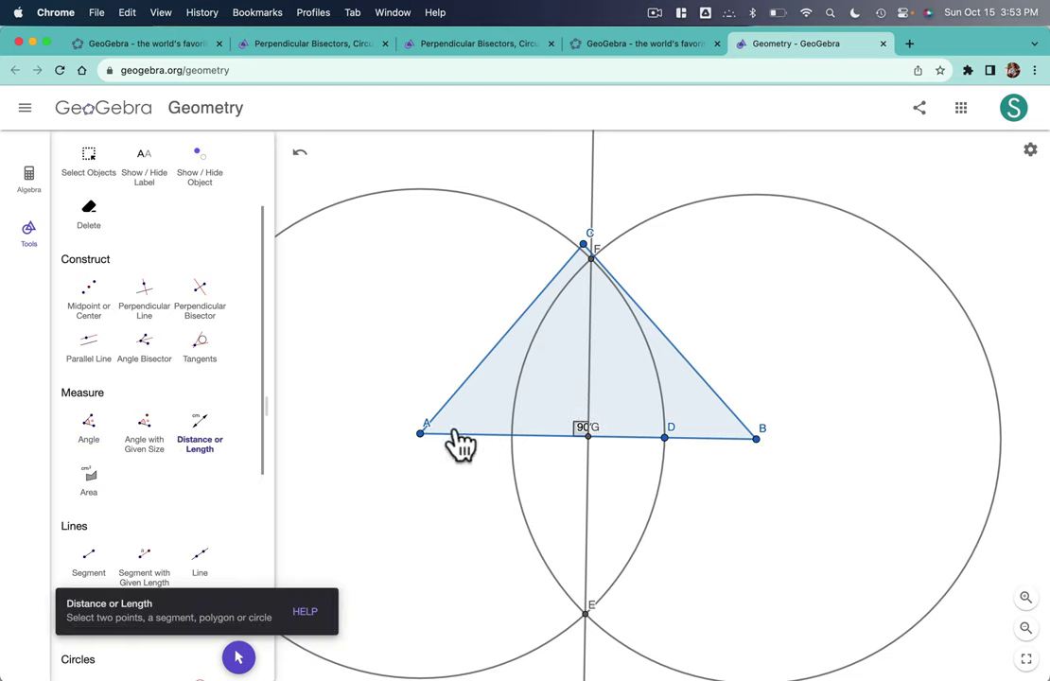
pyautogui.click(422, 434)
pyautogui.click(588, 437)
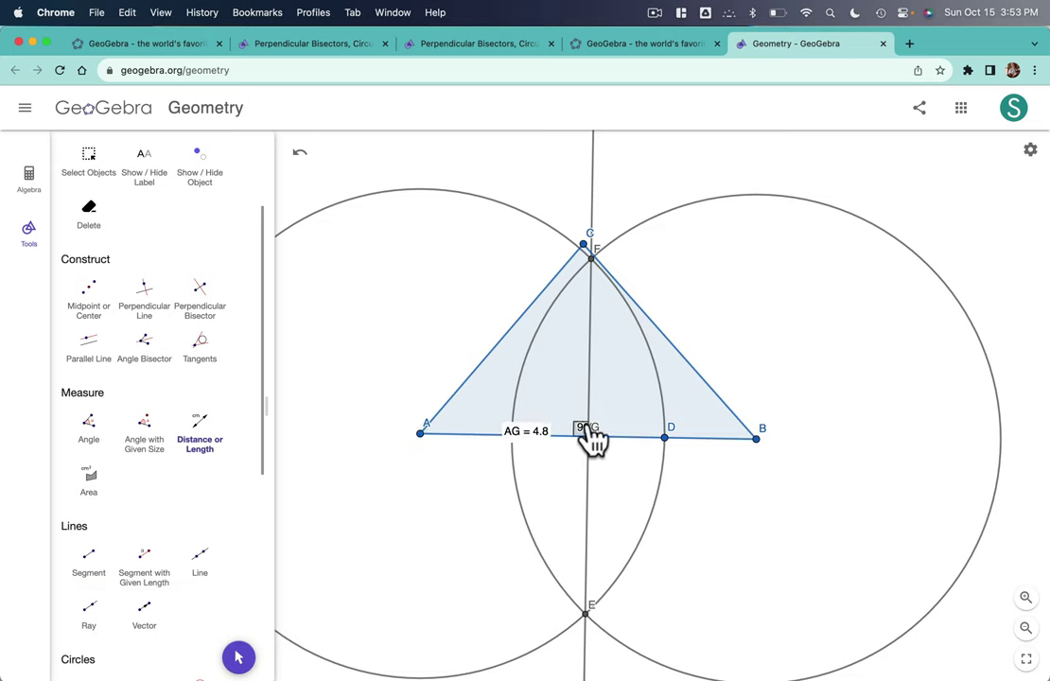
pyautogui.click(587, 436)
pyautogui.scroll(3, 130, 260)
pyautogui.click(88, 185)
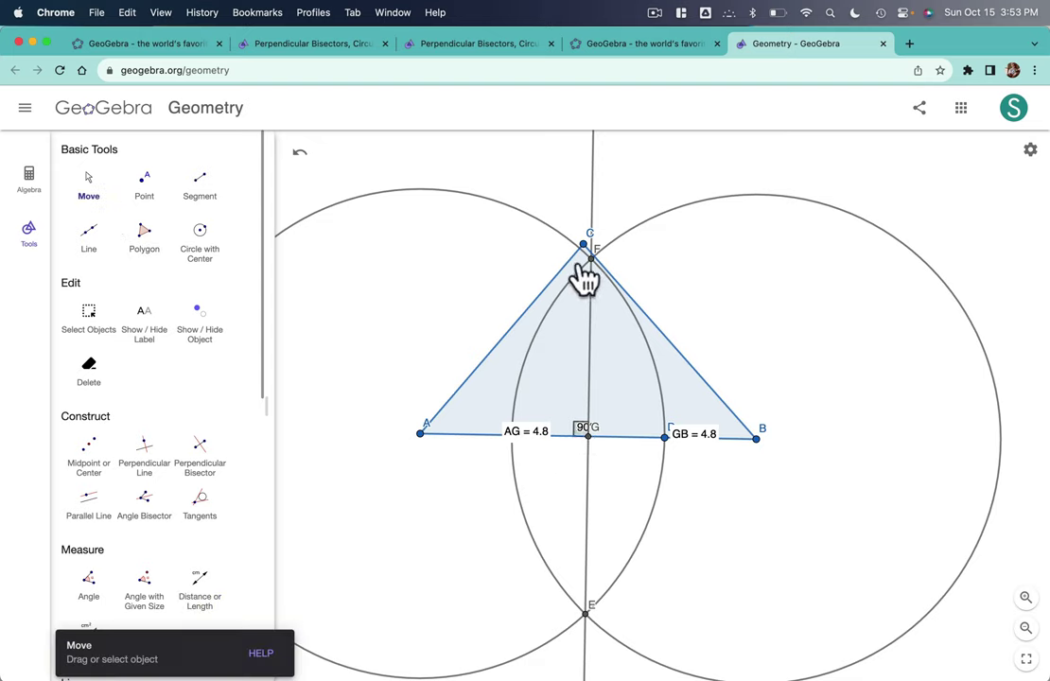
# - Drag vertices C and B to new spots; AG and GB stay 4.9 with 90° kept
pyautogui.moveTo(586, 251); pyautogui.dragTo(467, 263)
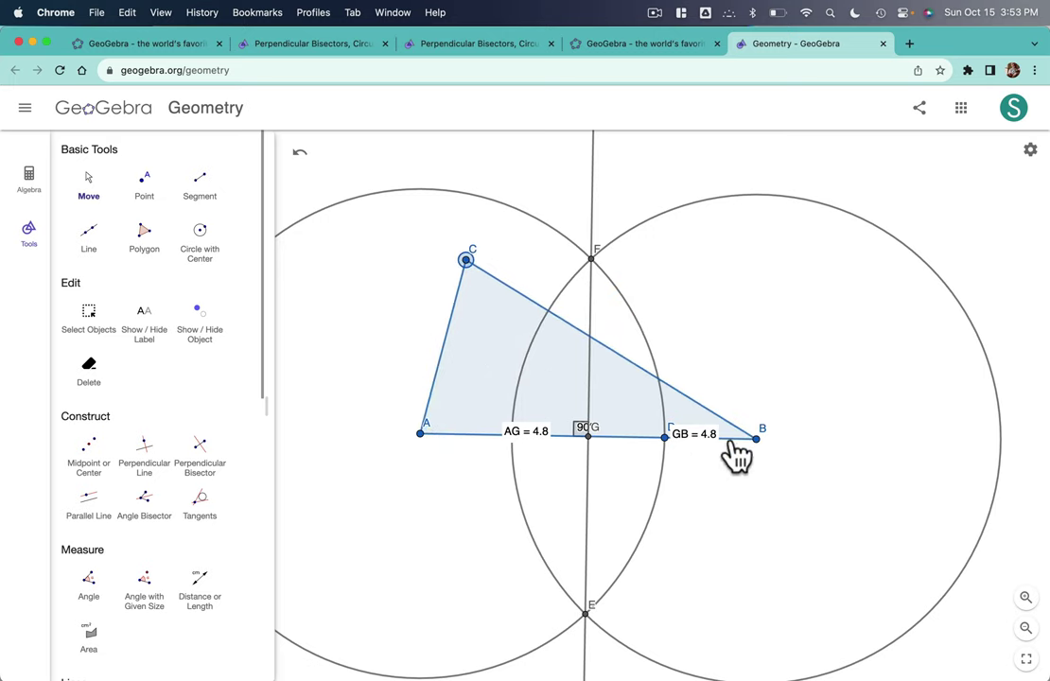
pyautogui.moveTo(757, 439); pyautogui.dragTo(720, 399)
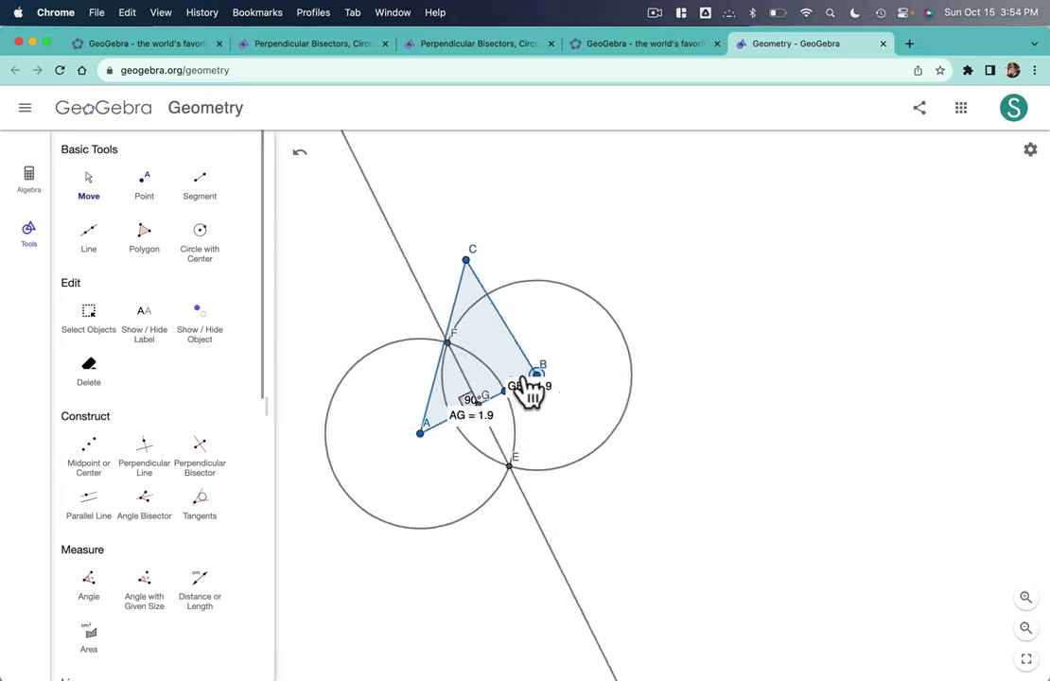
pyautogui.moveTo(529, 389)
pyautogui.mouseDown()
pyautogui.moveTo(518, 420)
pyautogui.moveTo(594, 407)
pyautogui.moveTo(763, 439)
pyautogui.mouseUp()
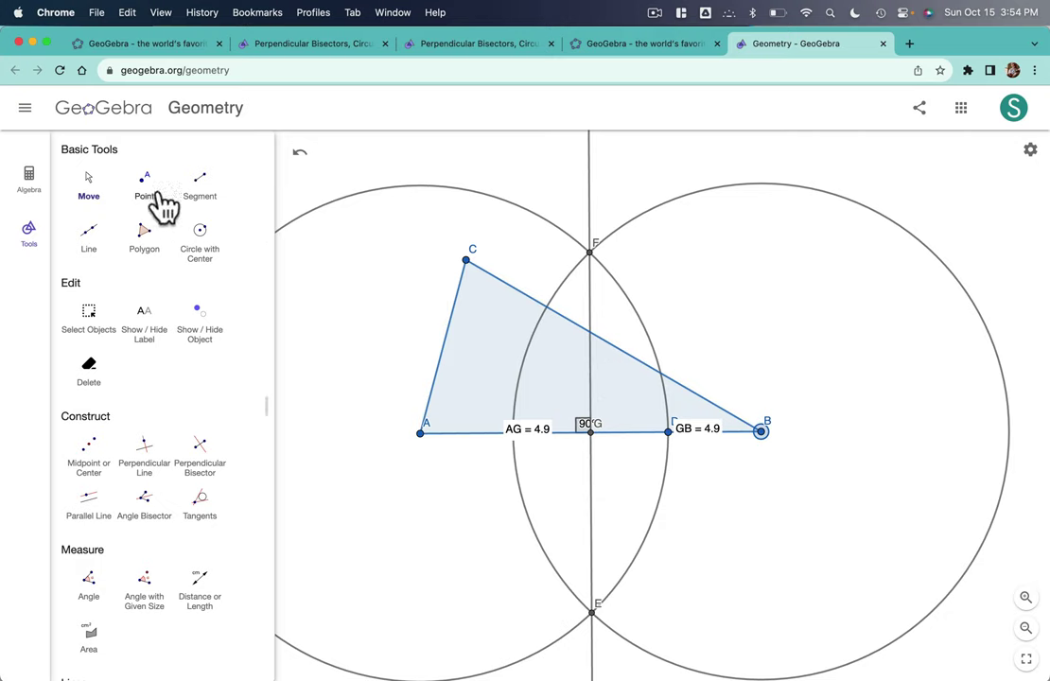
# - Hide point D and move the AG and GB labels below side AB
pyautogui.click(30, 180)
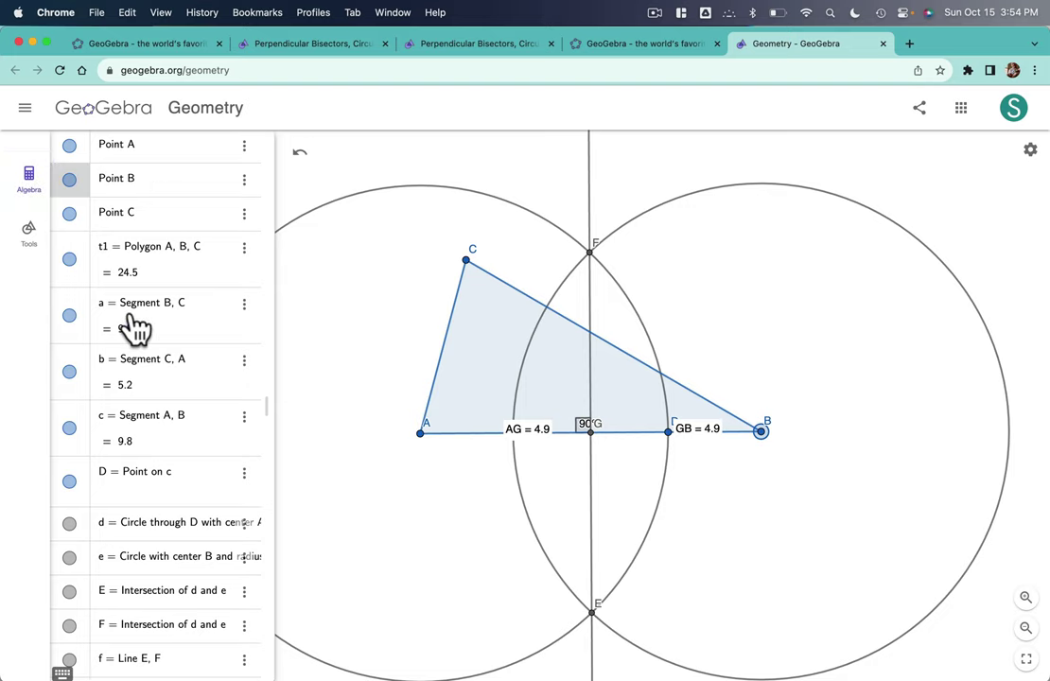
pyautogui.click(70, 148)
pyautogui.click(70, 148)
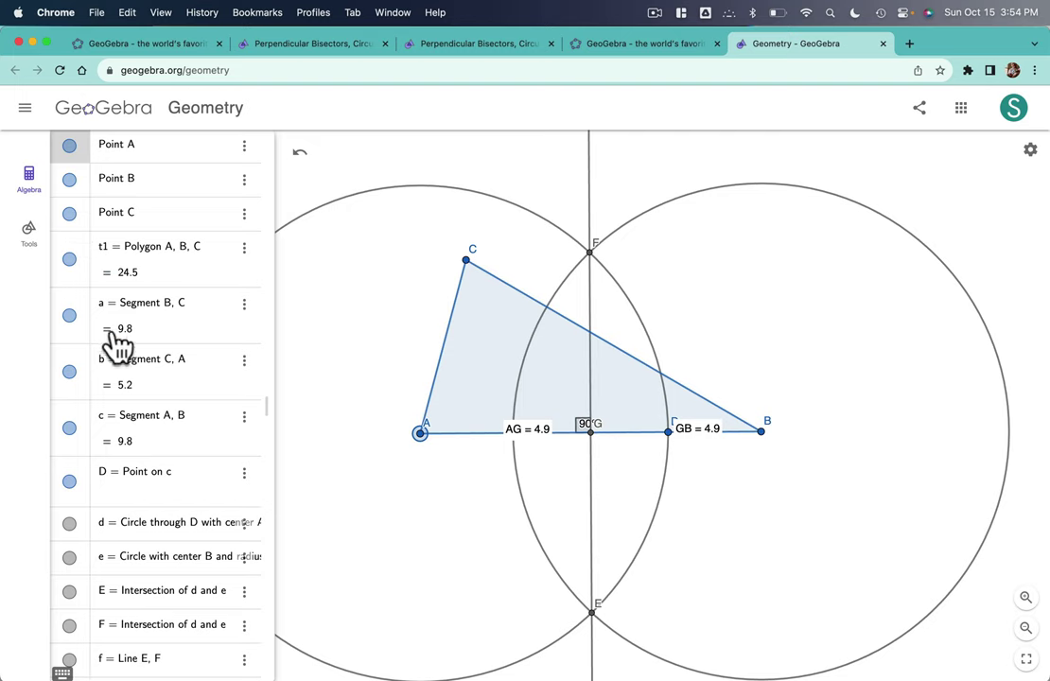
pyautogui.scroll(-3, 115, 346)
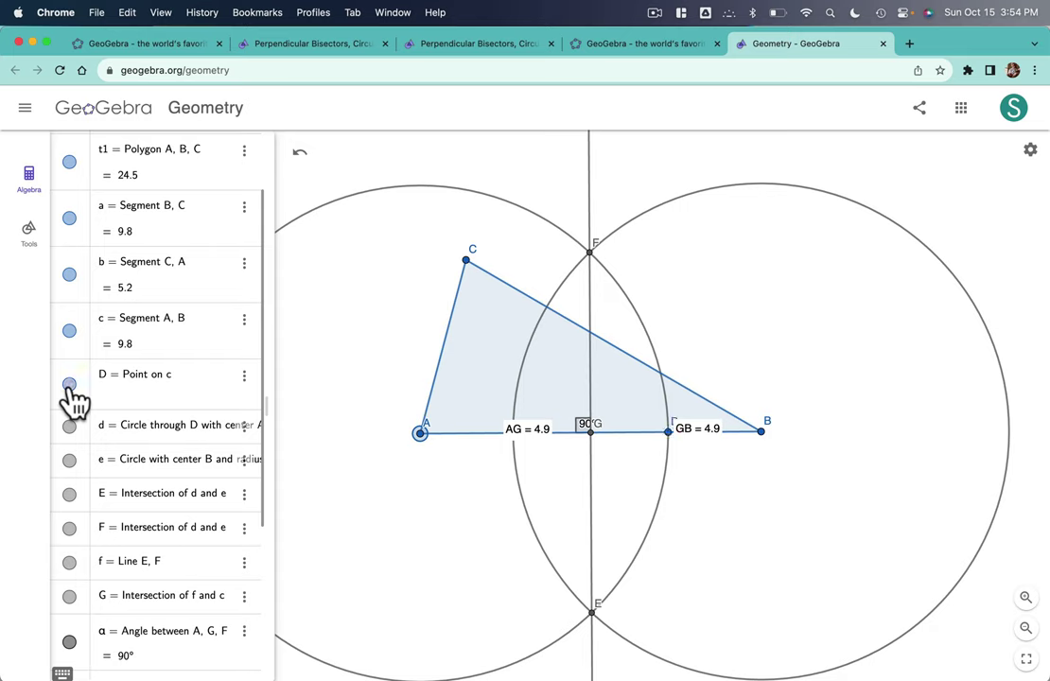
pyautogui.click(68, 384)
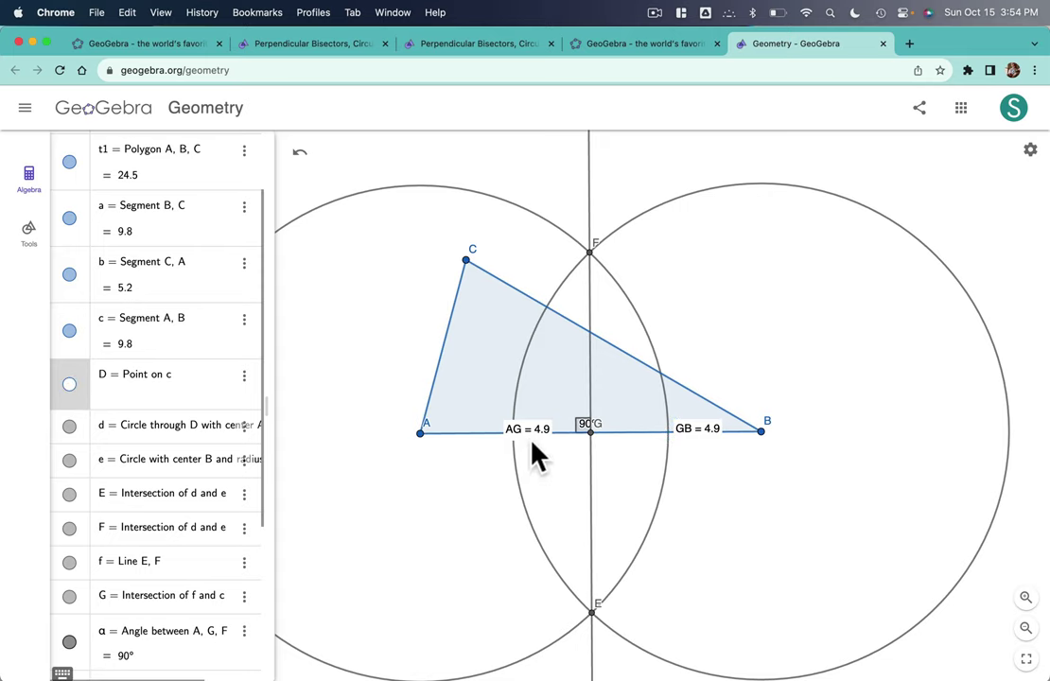
pyautogui.moveTo(529, 437); pyautogui.dragTo(494, 470)
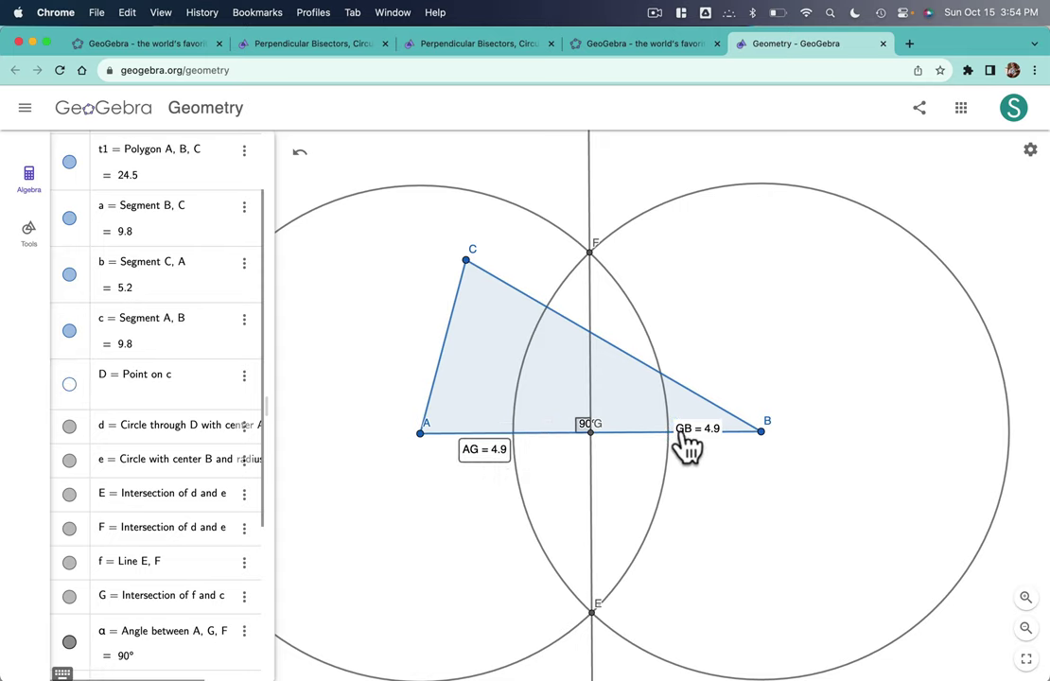
pyautogui.moveTo(693, 444); pyautogui.dragTo(699, 464)
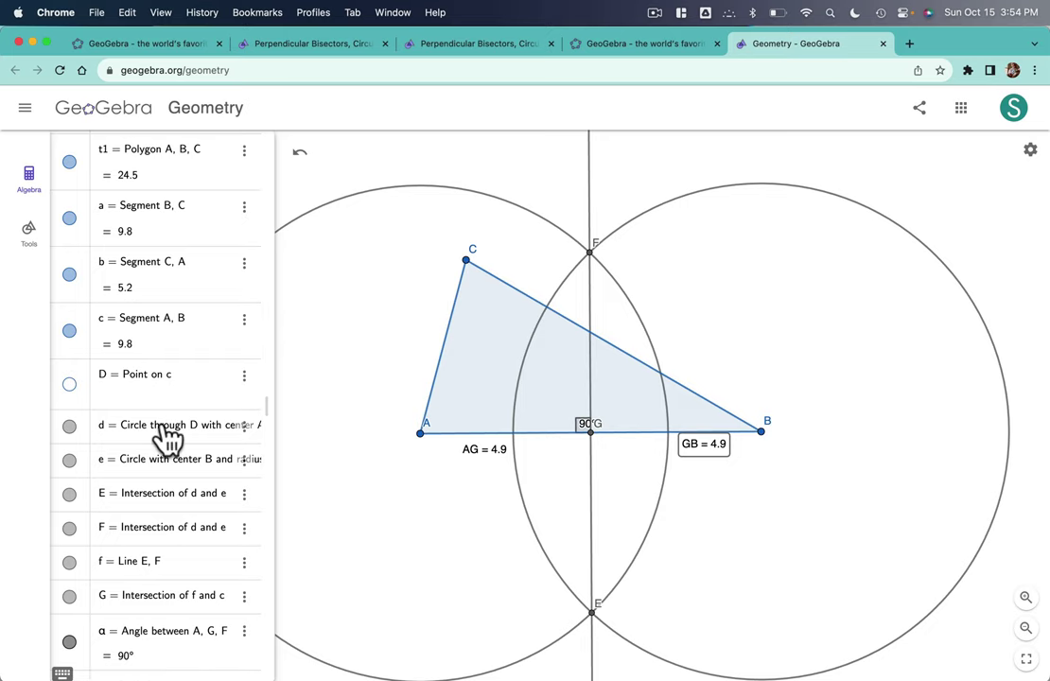
# - Hide circles d and e and intersection points F and E
pyautogui.click(69, 426)
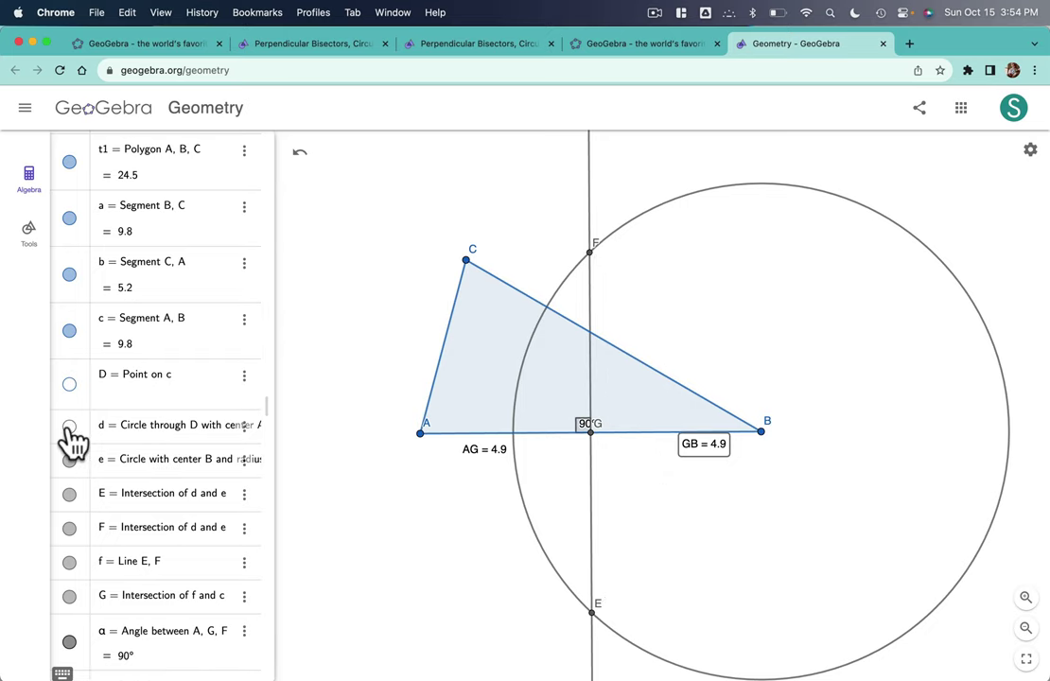
pyautogui.click(69, 427)
pyautogui.click(69, 427)
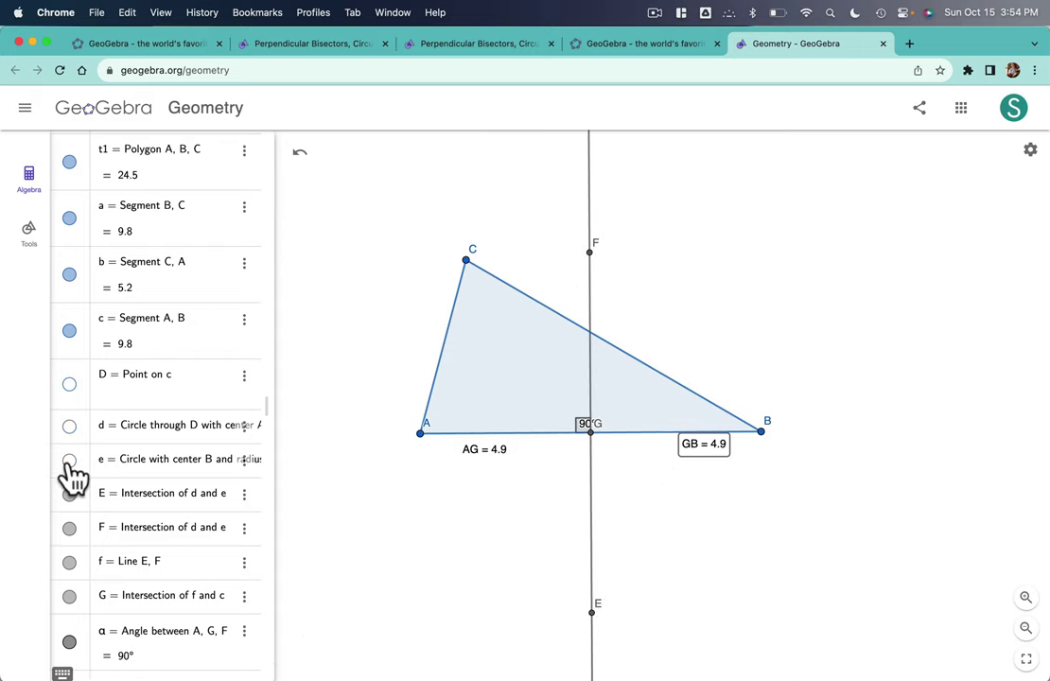
pyautogui.click(69, 461)
pyautogui.click(69, 527)
pyautogui.click(69, 493)
pyautogui.scroll(-1, 187, 487)
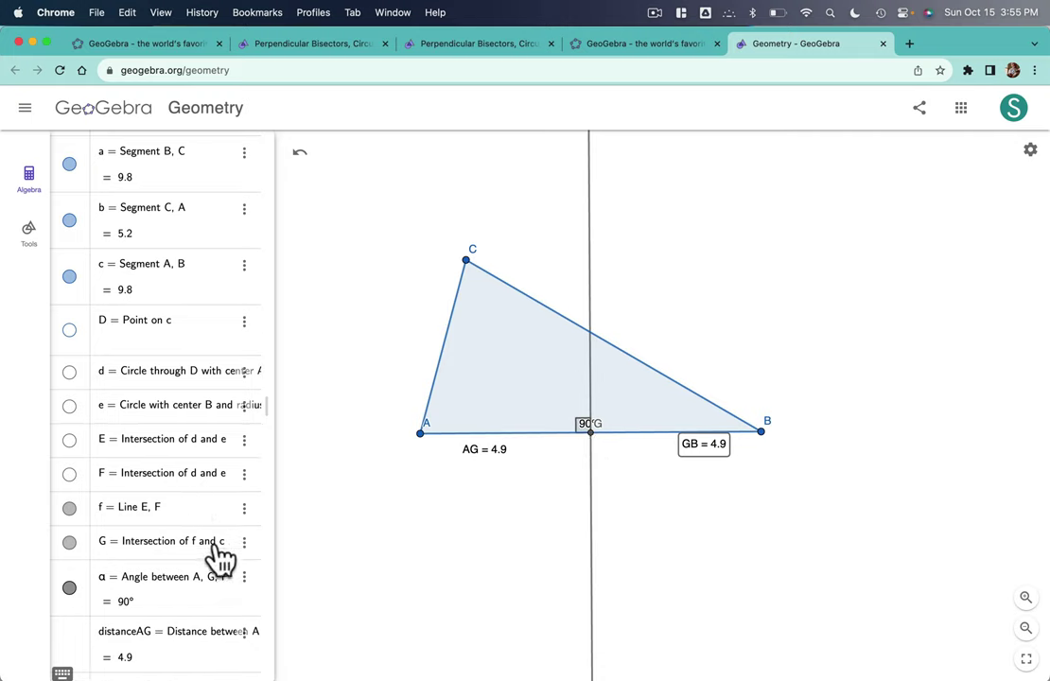
# - Turn off point G's name label in its settings
pyautogui.click(246, 544)
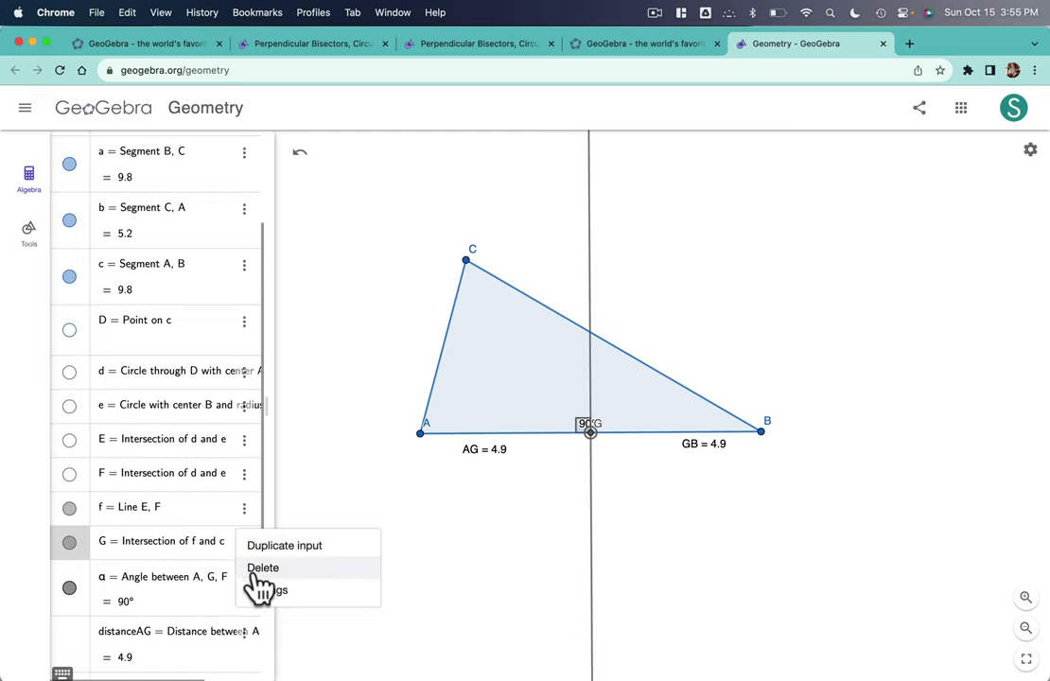
pyautogui.click(265, 592)
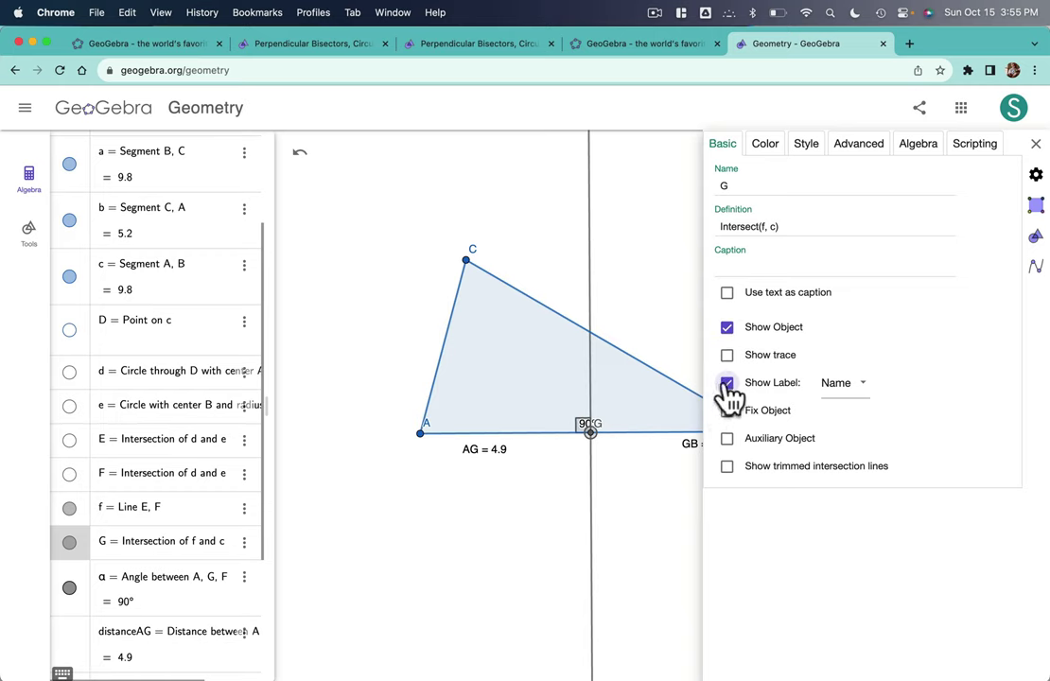
pyautogui.click(1036, 144)
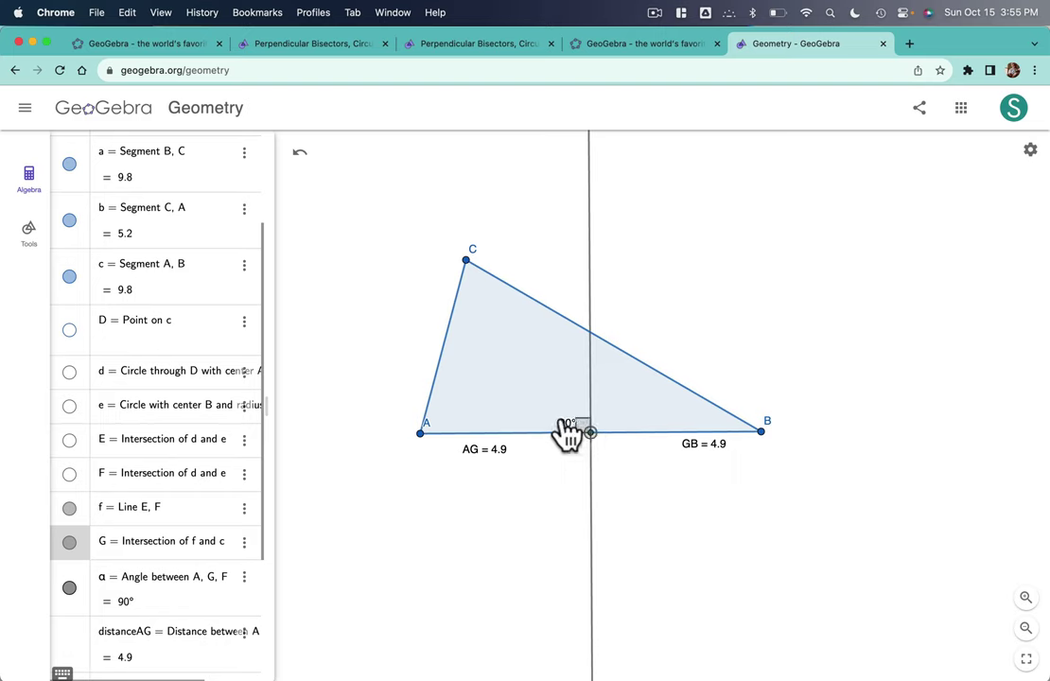
# - Hide the AG = 4.9 and GB = 4.9 length labels
pyautogui.click(706, 452)
pyautogui.click(498, 452)
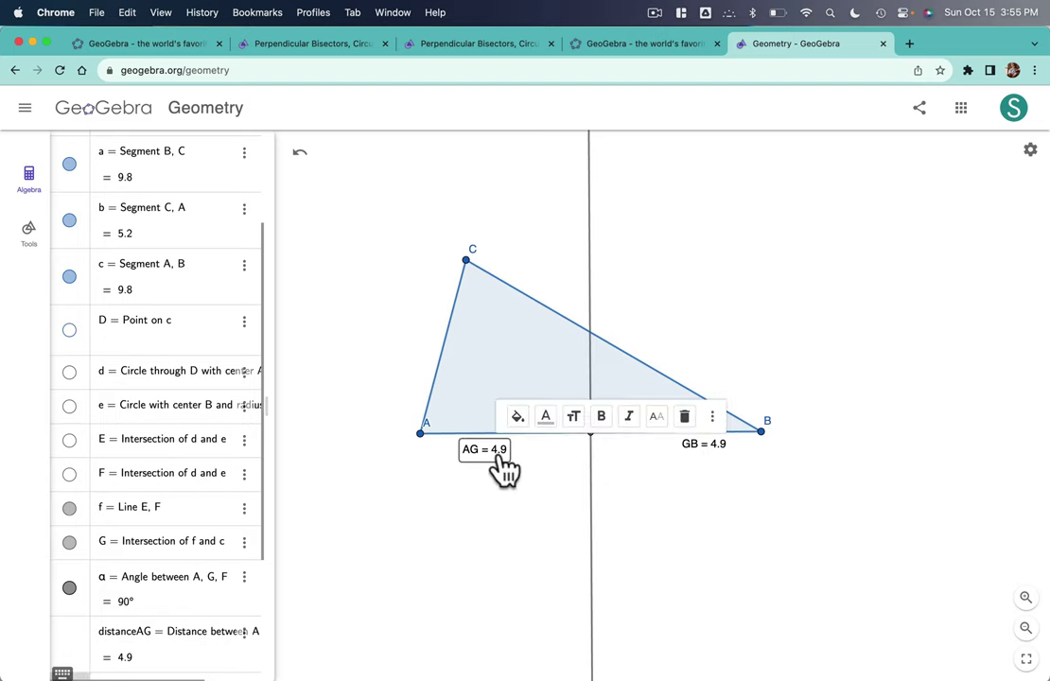
pyautogui.scroll(-5, 156, 468)
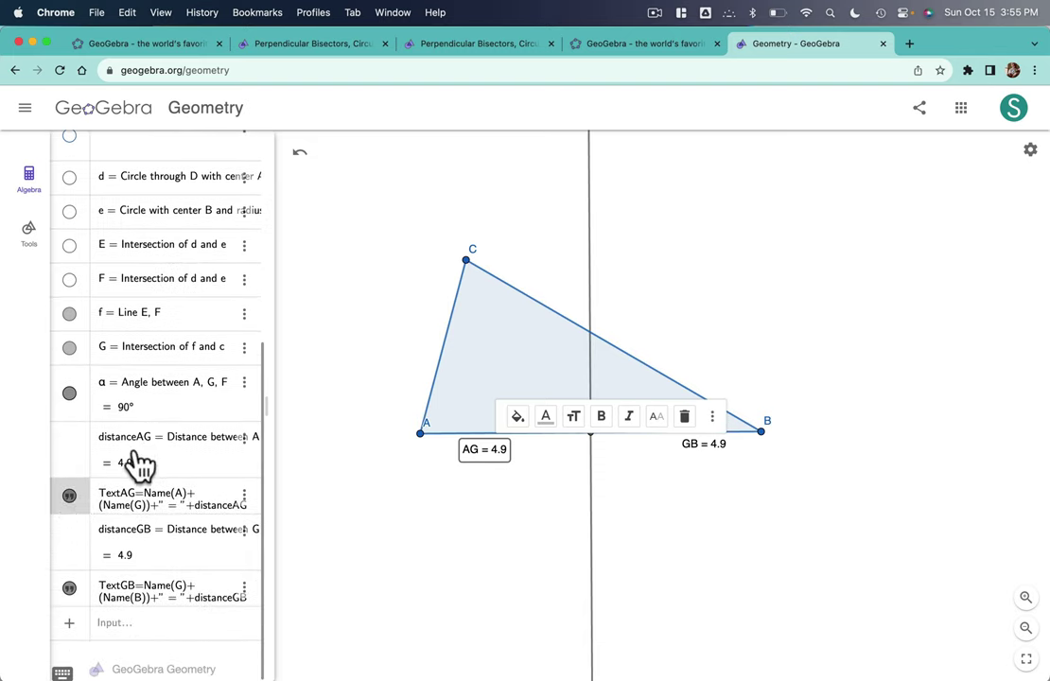
pyautogui.click(70, 496)
pyautogui.click(69, 588)
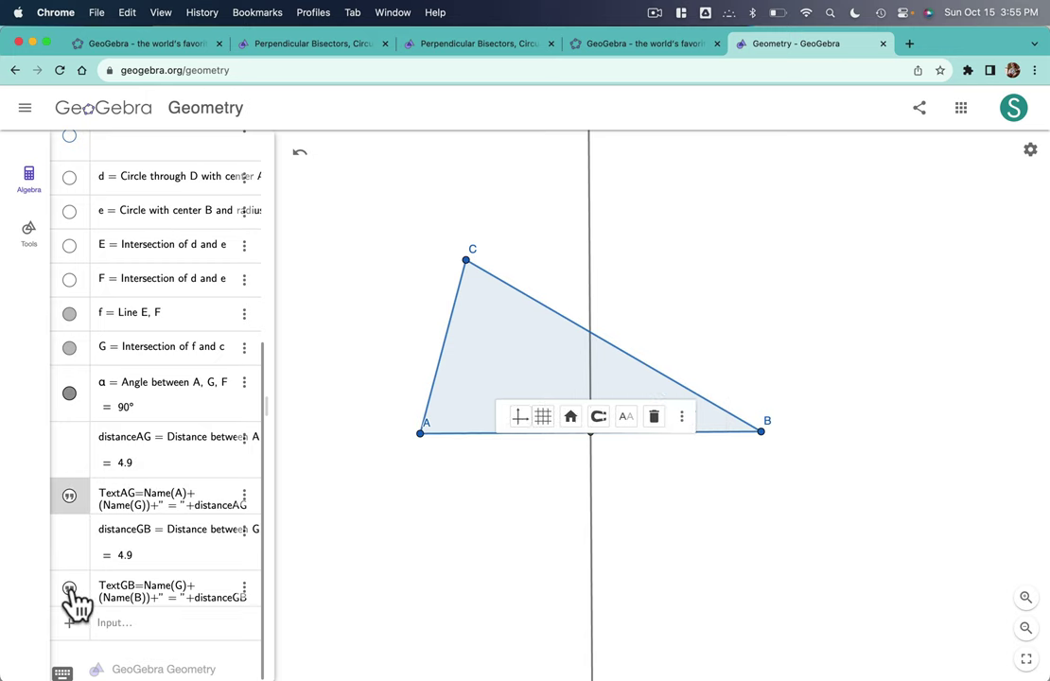
pyautogui.click(69, 588)
pyautogui.click(702, 448)
pyautogui.click(69, 588)
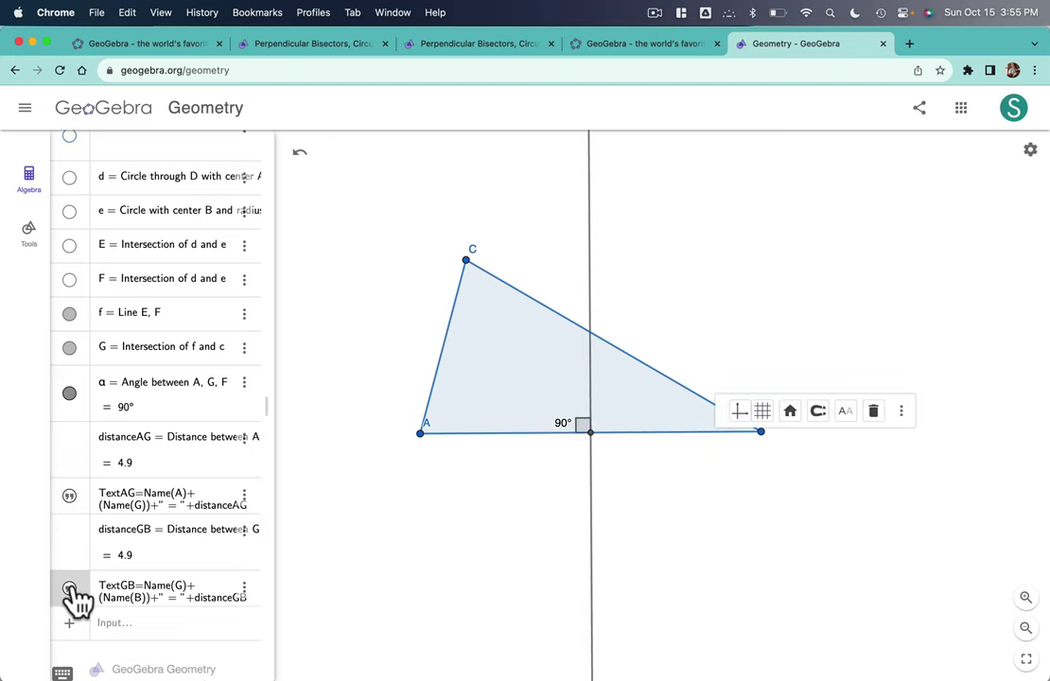
# - Start a Circle with Center at vertex A
pyautogui.scroll(5, 220, 388)
pyautogui.scroll(1, 219, 388)
pyautogui.click(30, 236)
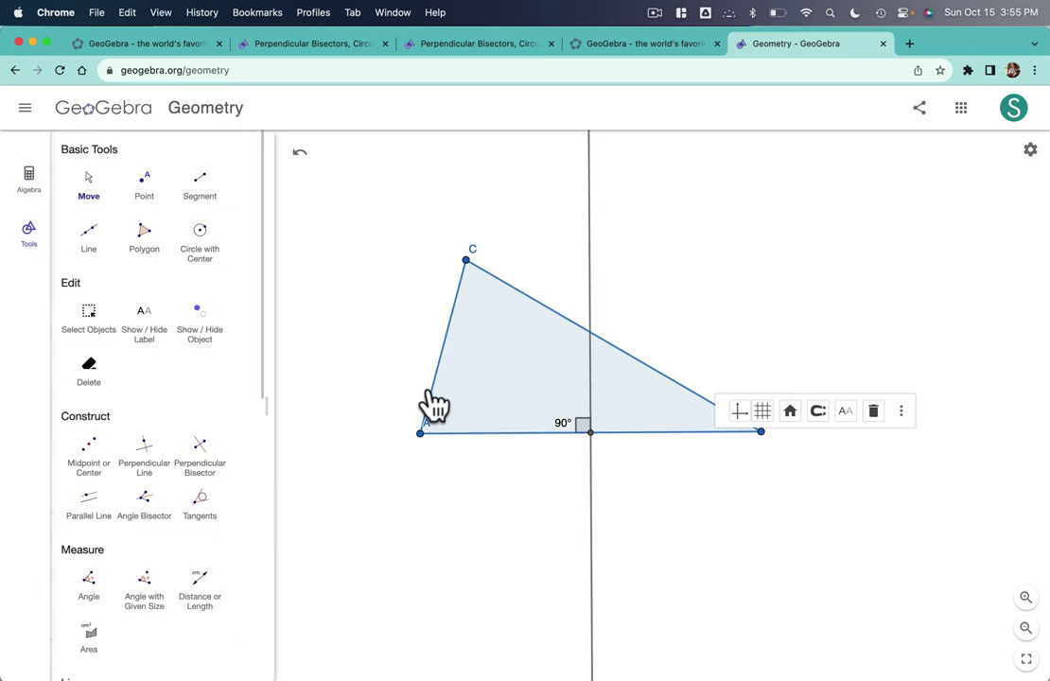
pyautogui.click(201, 243)
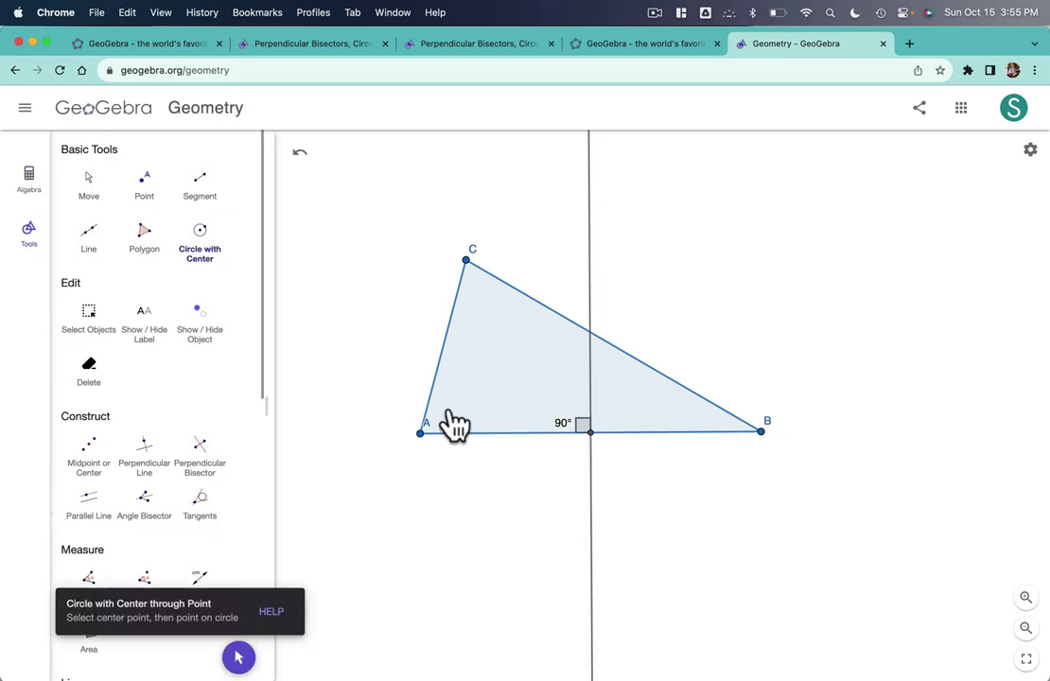
pyautogui.click(419, 432)
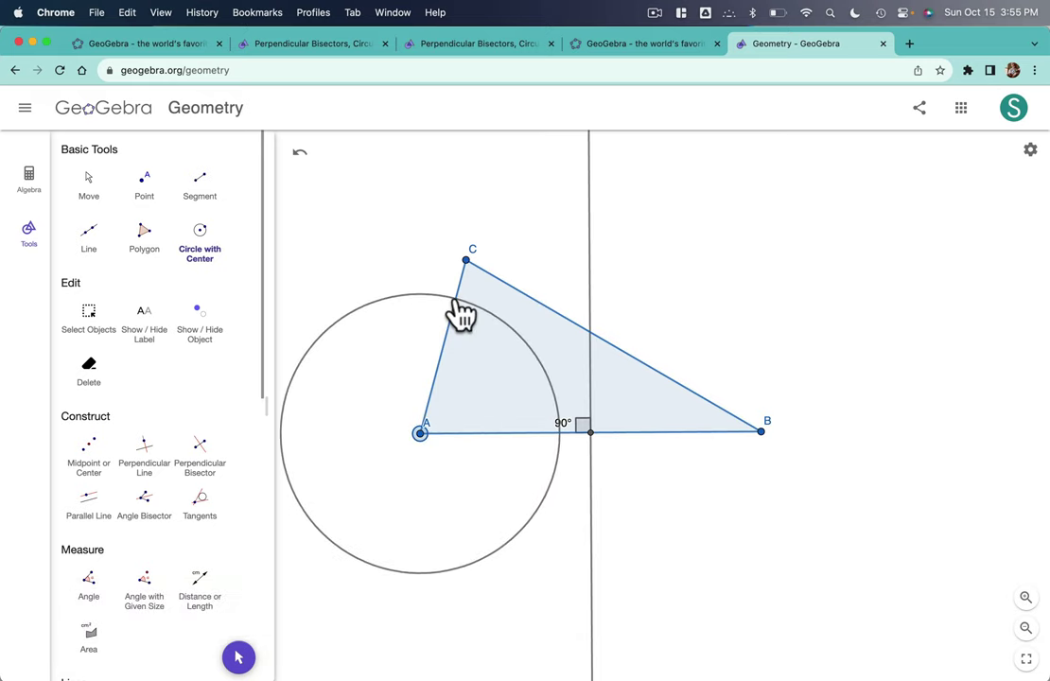
# - Finish the circle at A through H on AC, then copy radius HA to a circle centred at C
pyautogui.click(455, 300)
pyautogui.scroll(-5, 203, 338)
pyautogui.scroll(-5, 189, 336)
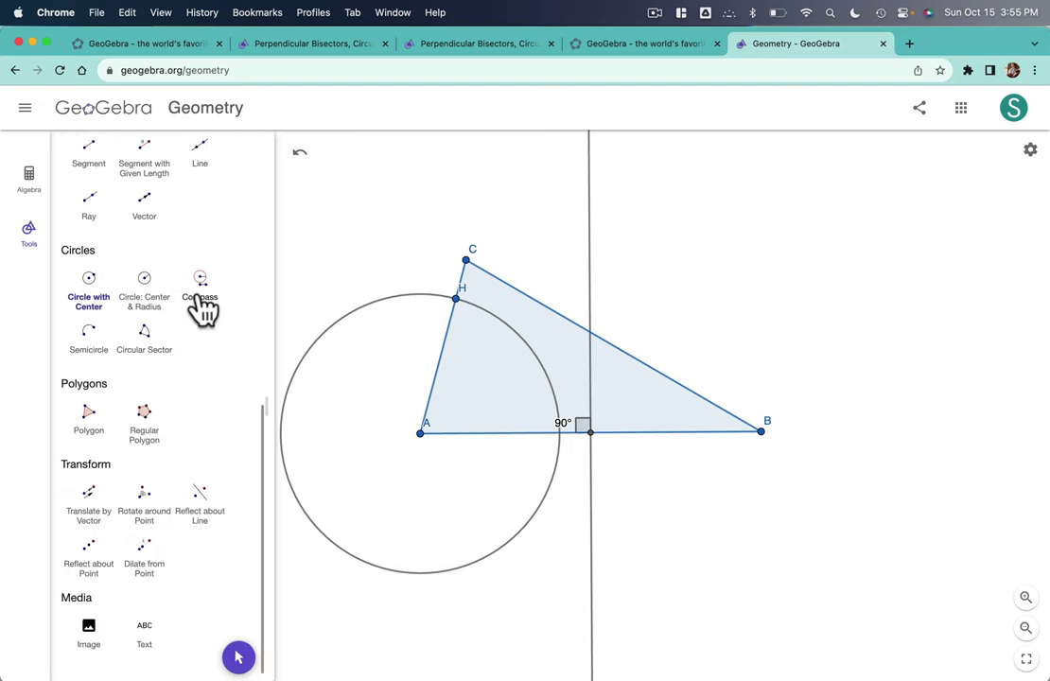
pyautogui.click(201, 301)
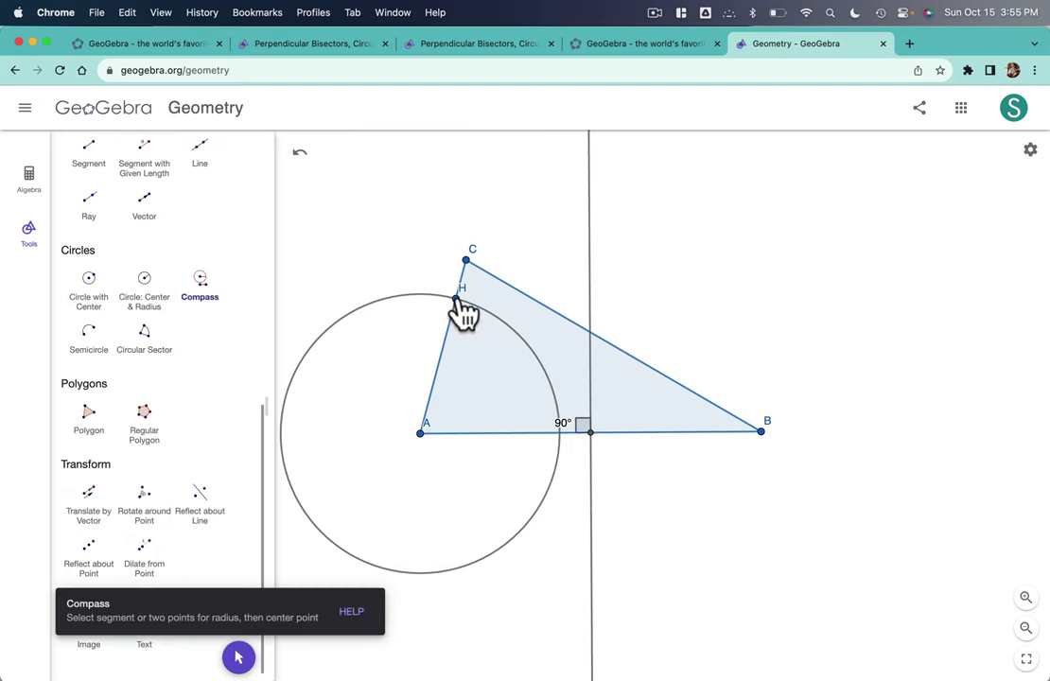
pyautogui.click(457, 299)
pyautogui.click(420, 433)
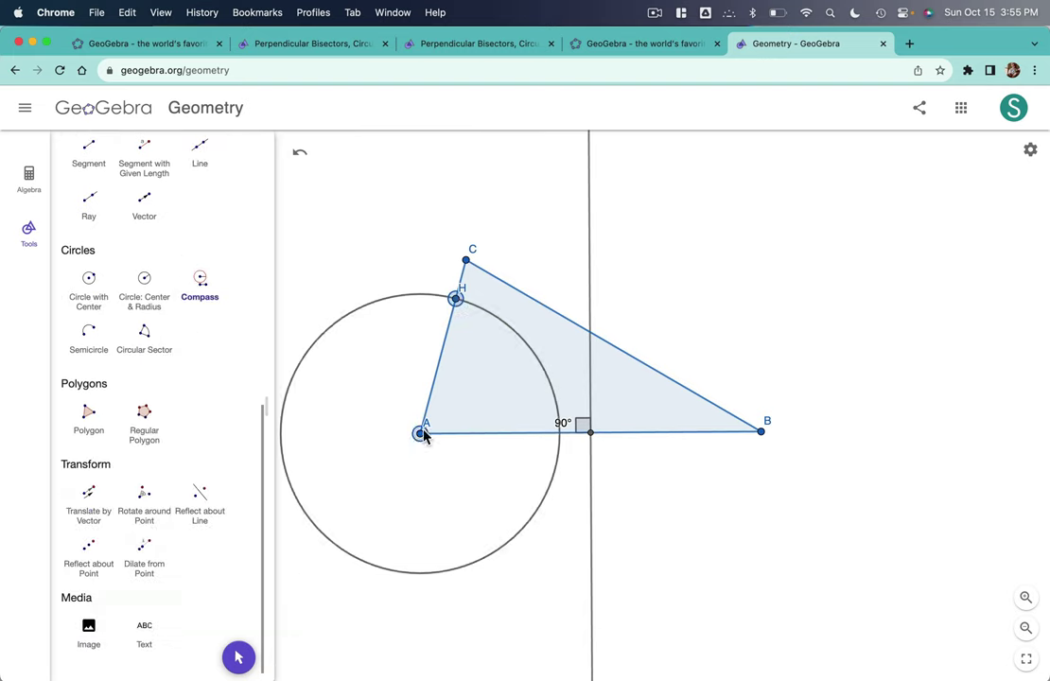
pyautogui.click(467, 262)
# - Draw the line through the circles' intersections I and J
pyautogui.scroll(1, 141, 253)
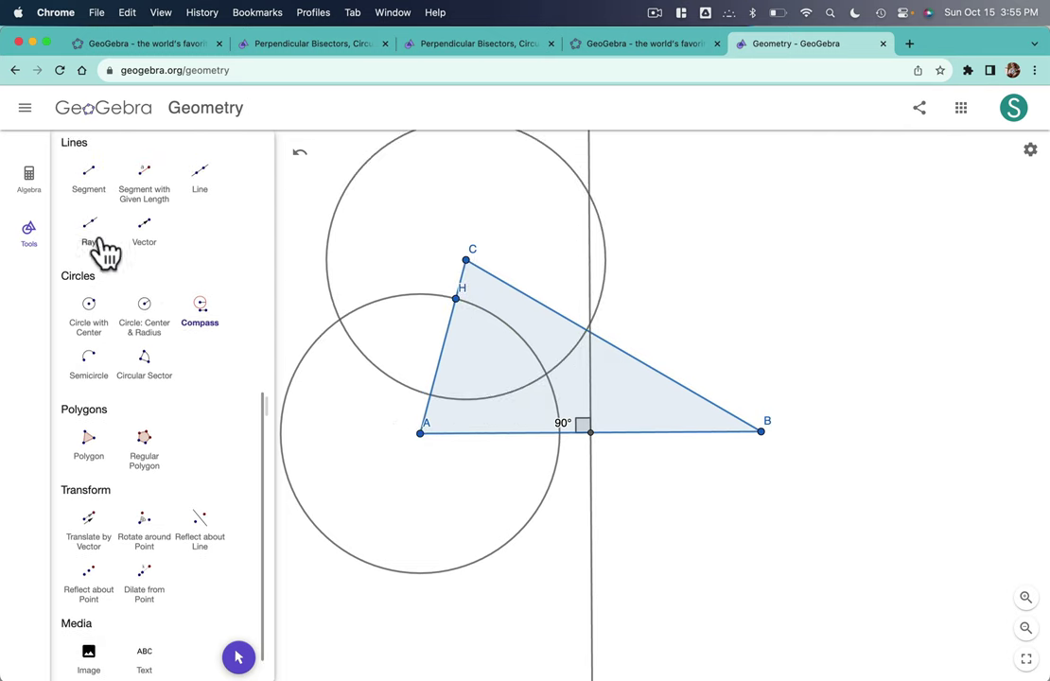
pyautogui.click(202, 176)
pyautogui.click(547, 373)
pyautogui.click(341, 316)
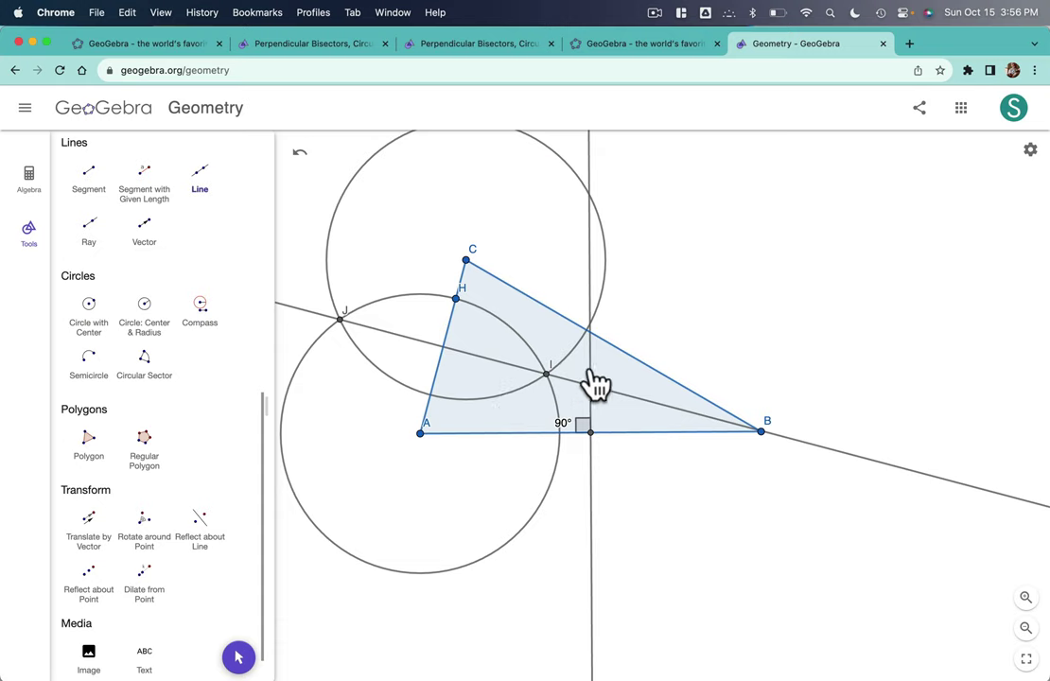
# - Draw a circle centred on vertex C through a new point K on side BC
pyautogui.click(89, 304)
pyautogui.click(465, 259)
pyautogui.click(646, 364)
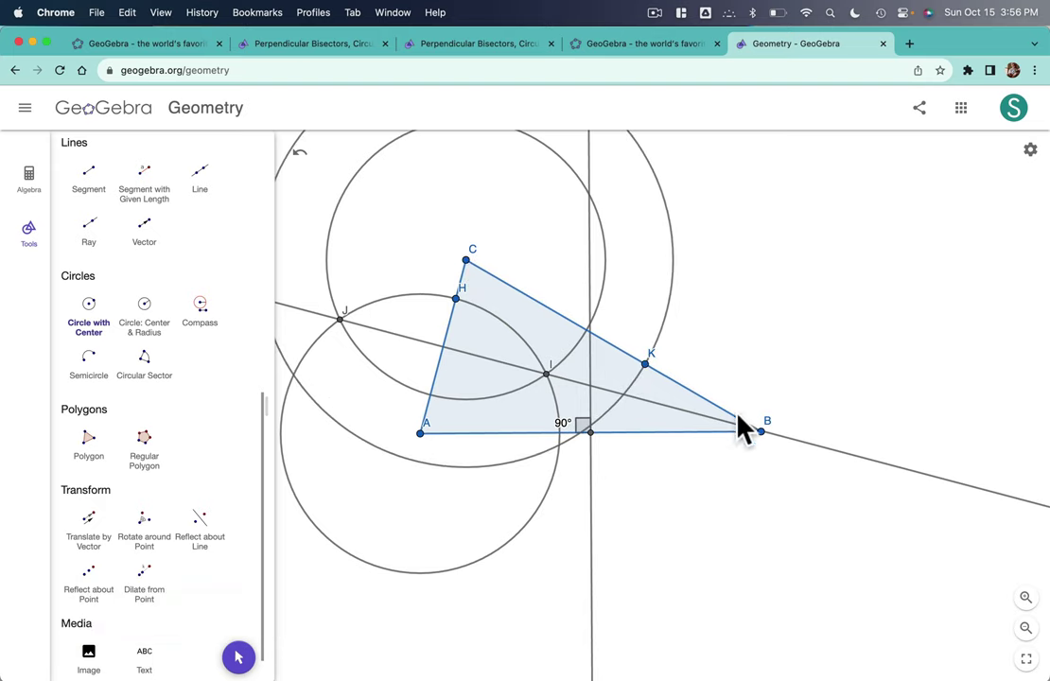
# - Use Compass to copy radius CK into an equal circle centred on vertex B
pyautogui.click(199, 305)
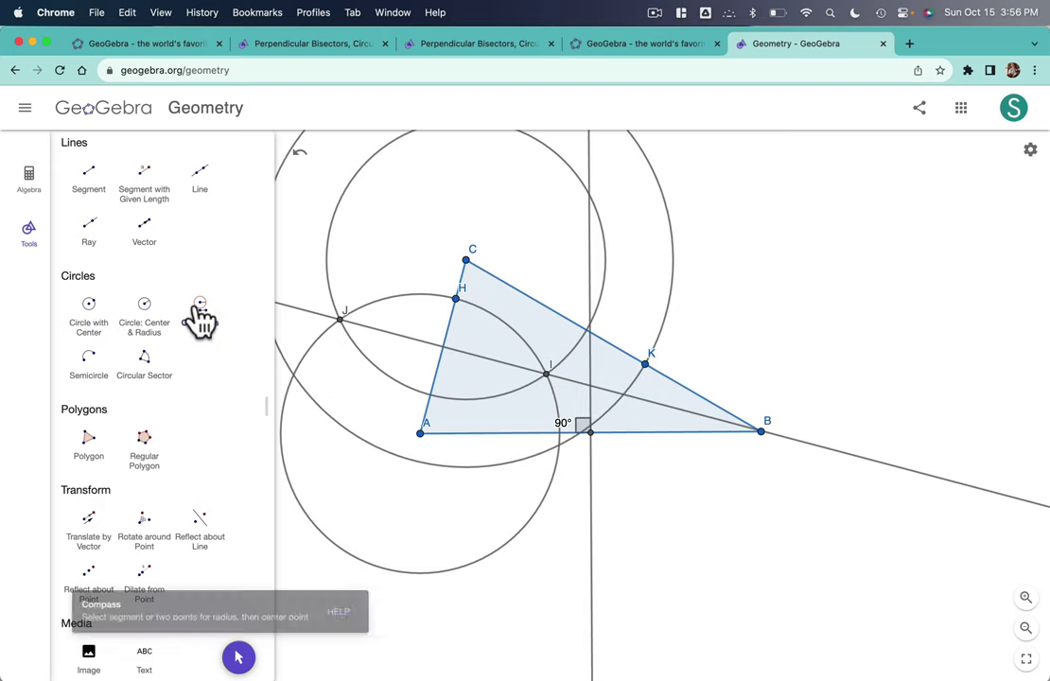
pyautogui.click(647, 365)
pyautogui.click(466, 260)
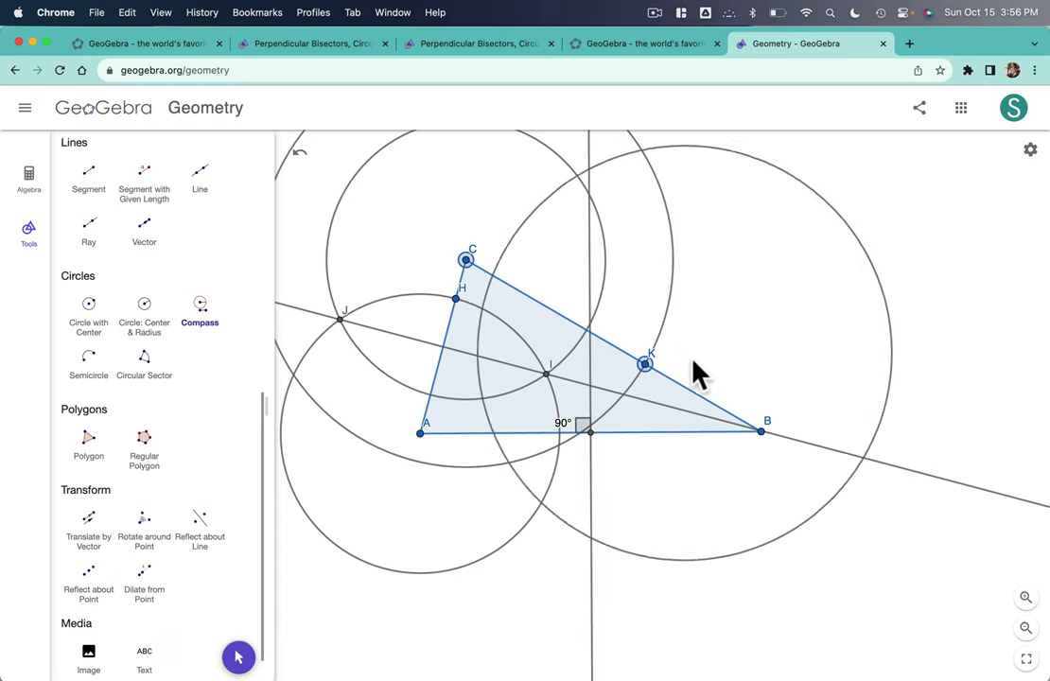
pyautogui.click(762, 432)
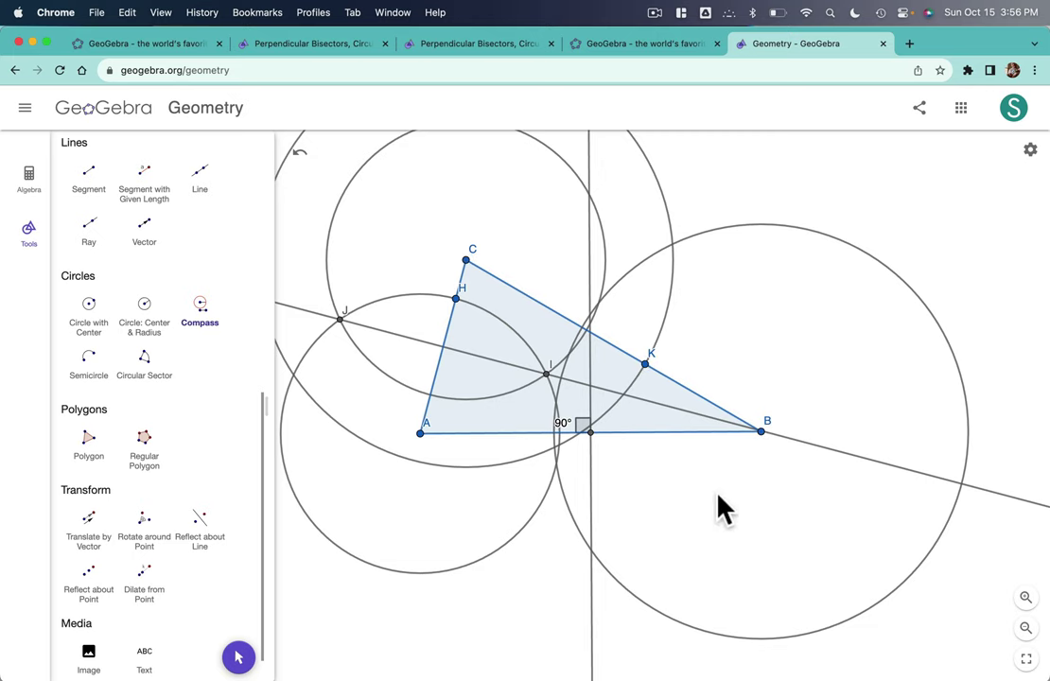
# - Hide point H and helper circles g and h using their visibility dots in the Algebra list
pyautogui.click(32, 187)
pyautogui.scroll(-10, 182, 337)
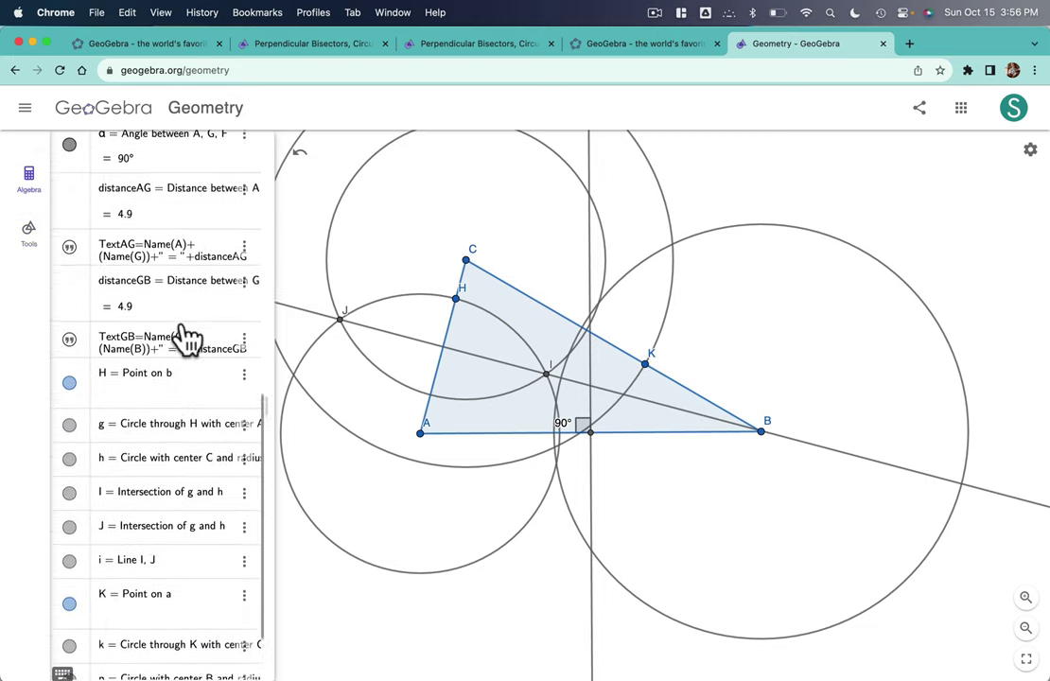
pyautogui.scroll(-3, 187, 337)
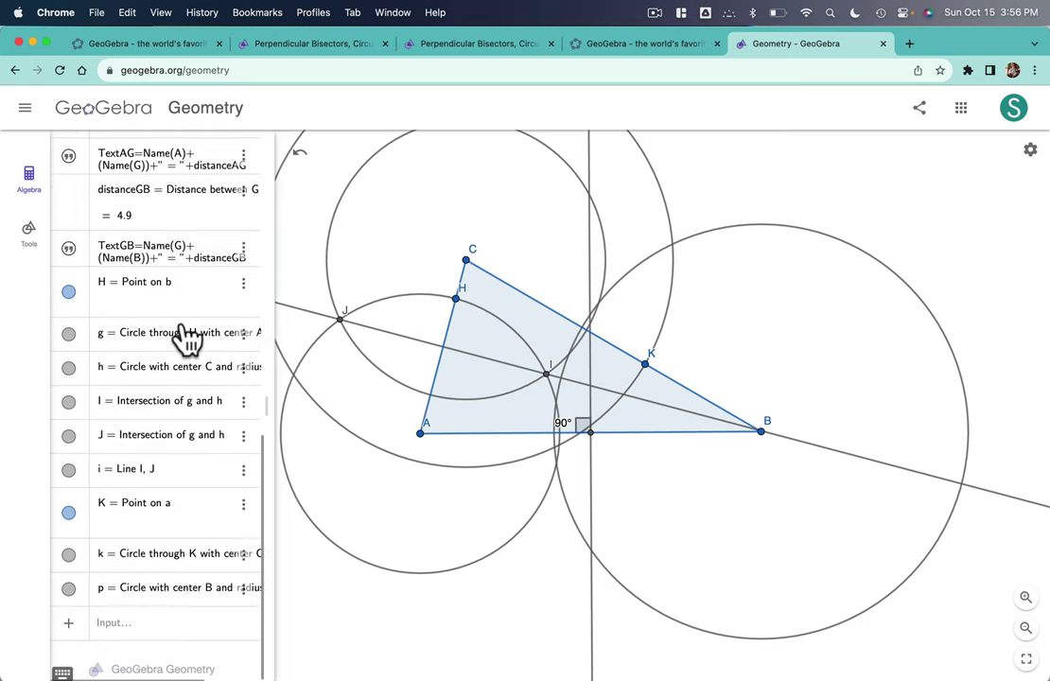
pyautogui.click(68, 293)
pyautogui.click(68, 334)
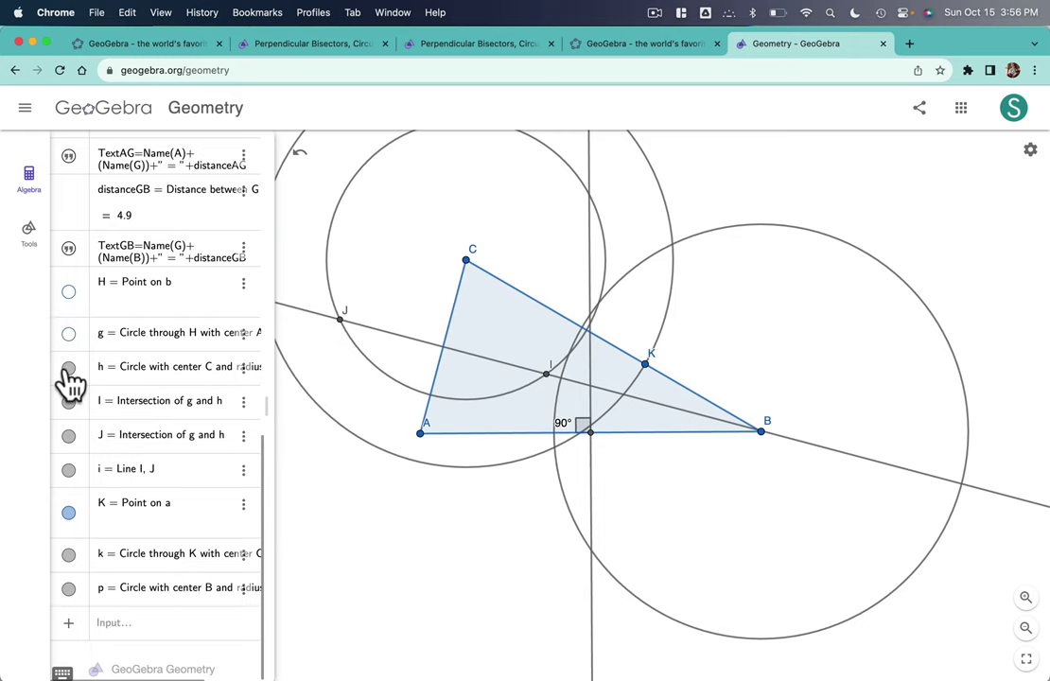
pyautogui.click(68, 369)
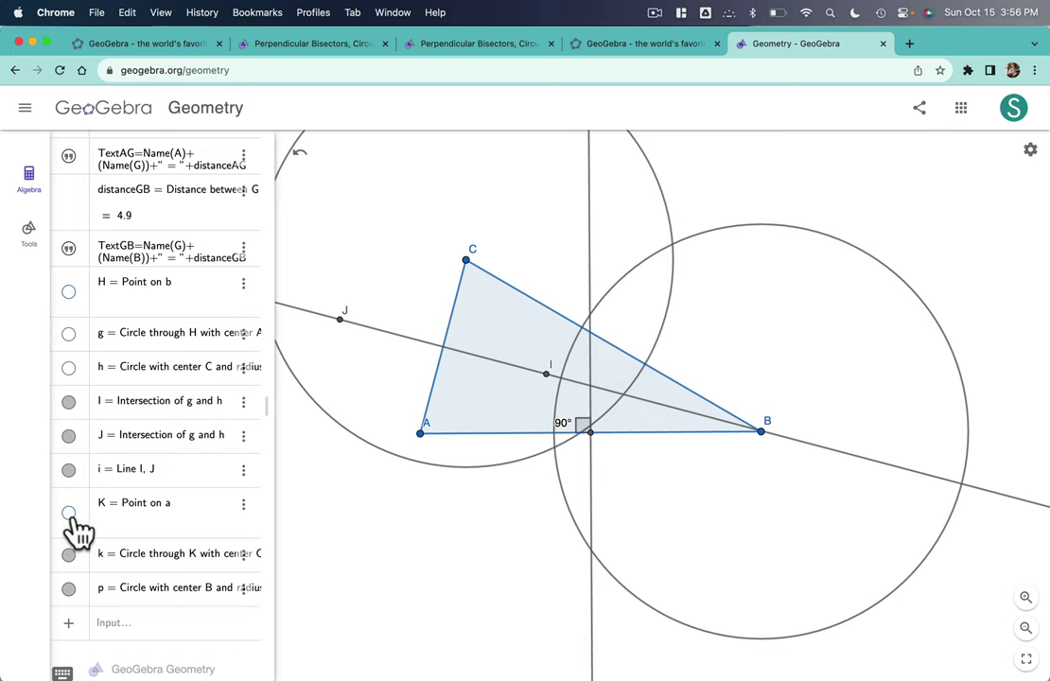
pyautogui.click(30, 233)
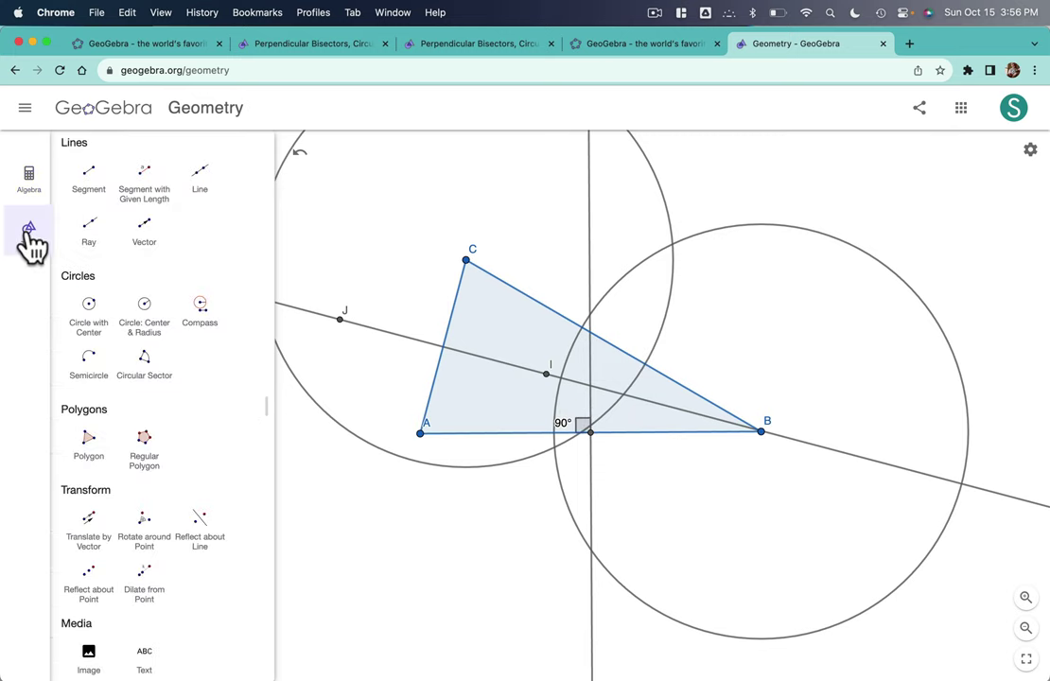
# - Draw line LM through the two circle crossings as the perpendicular bisector of BC
pyautogui.scroll(5, 159, 241)
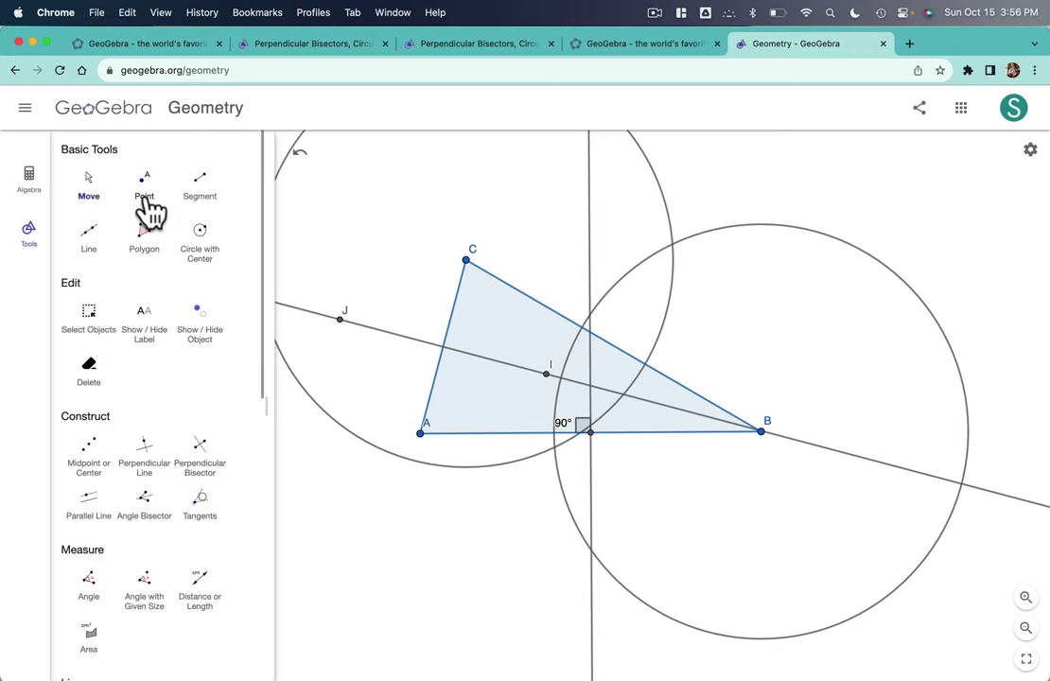
pyautogui.click(146, 200)
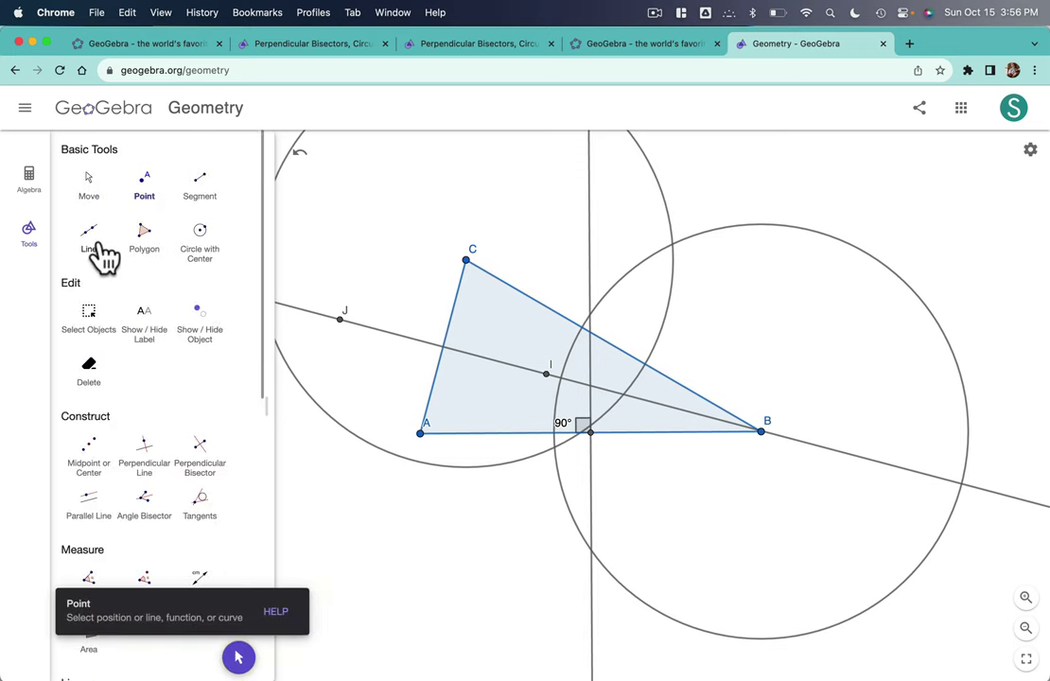
pyautogui.click(100, 244)
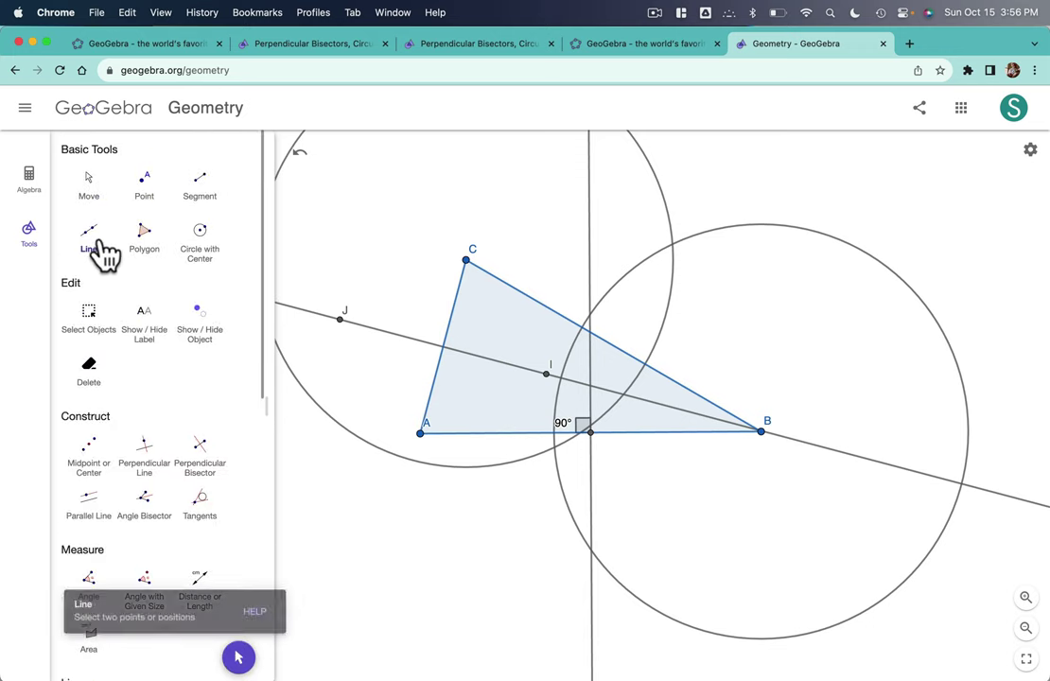
pyautogui.click(555, 447)
pyautogui.click(672, 242)
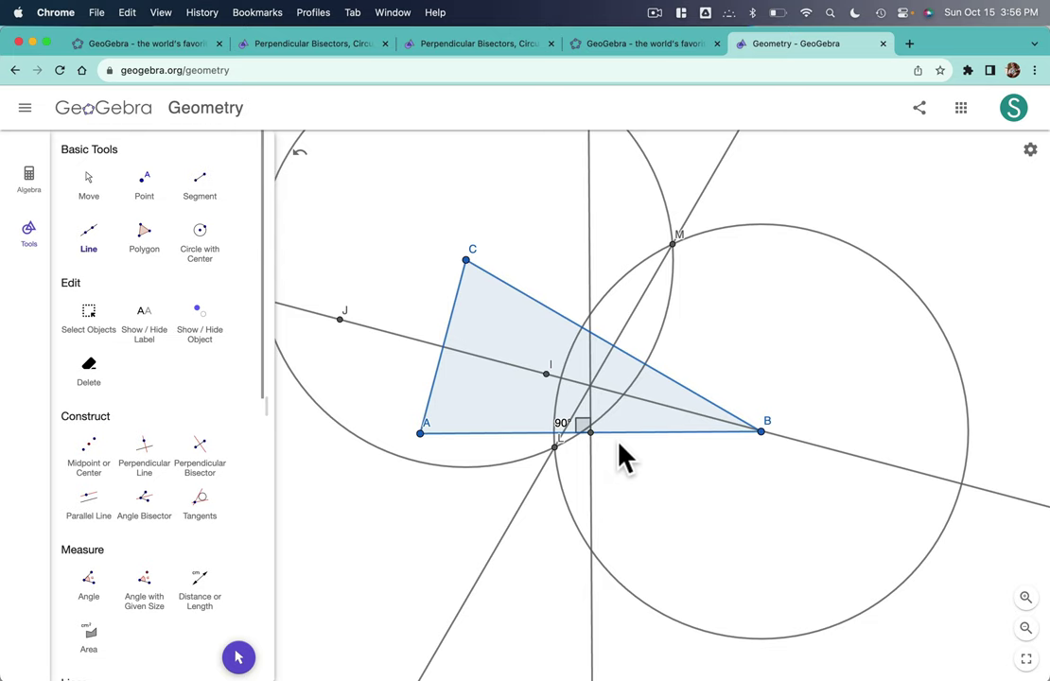
# - Hide point J, circles k and p, and point L in the Algebra list
pyautogui.click(29, 183)
pyautogui.scroll(-2, 152, 353)
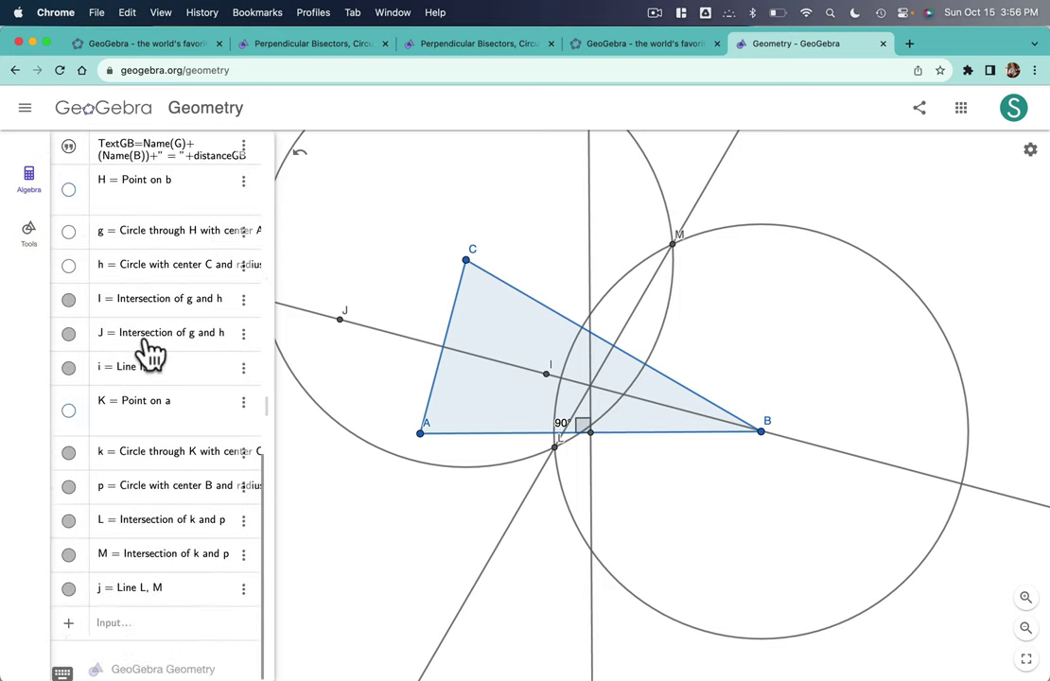
pyautogui.click(68, 333)
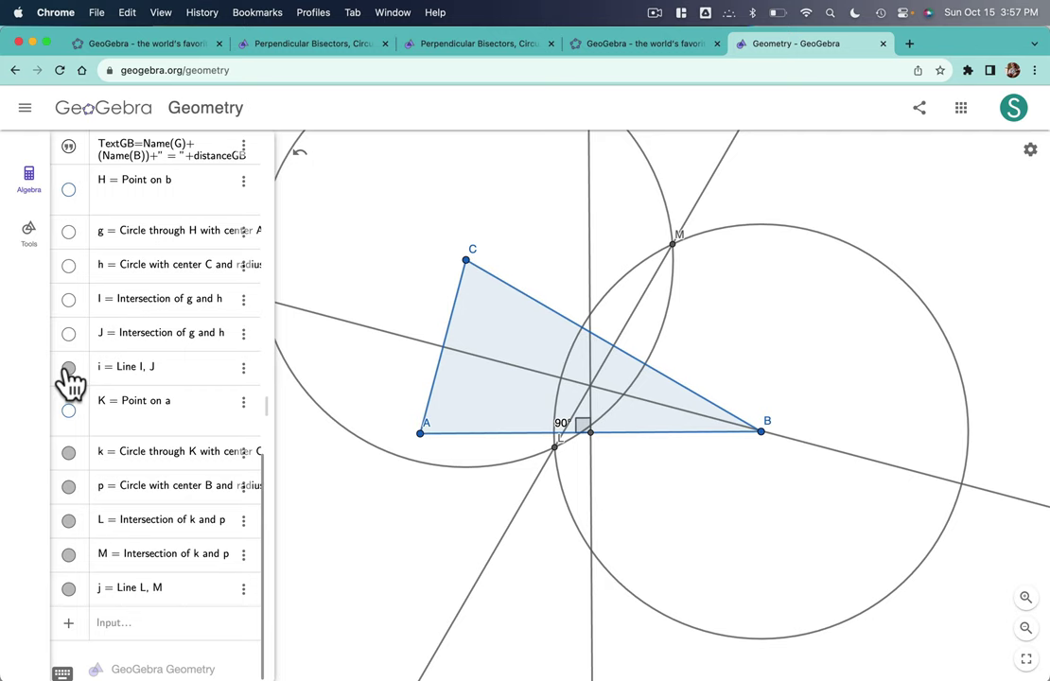
pyautogui.click(69, 452)
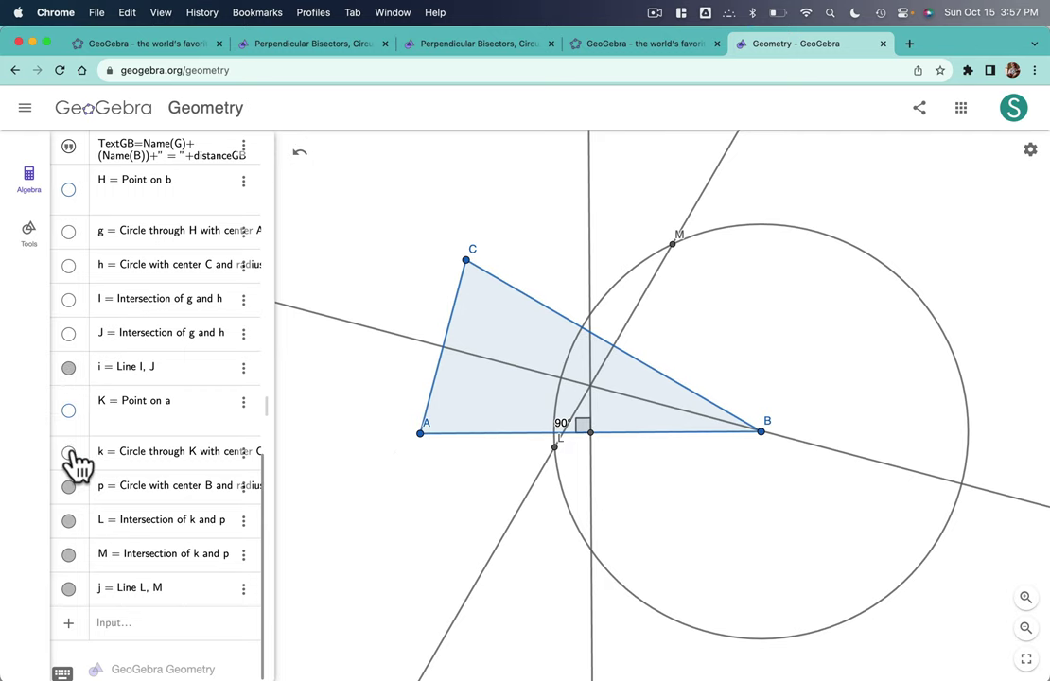
pyautogui.click(69, 487)
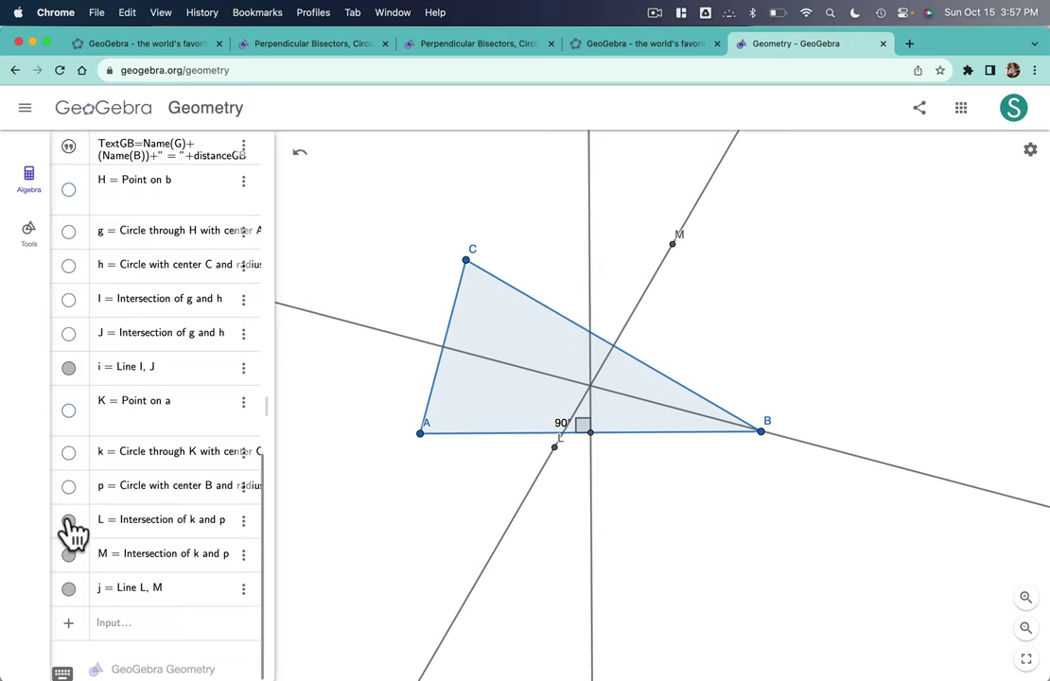
pyautogui.click(69, 520)
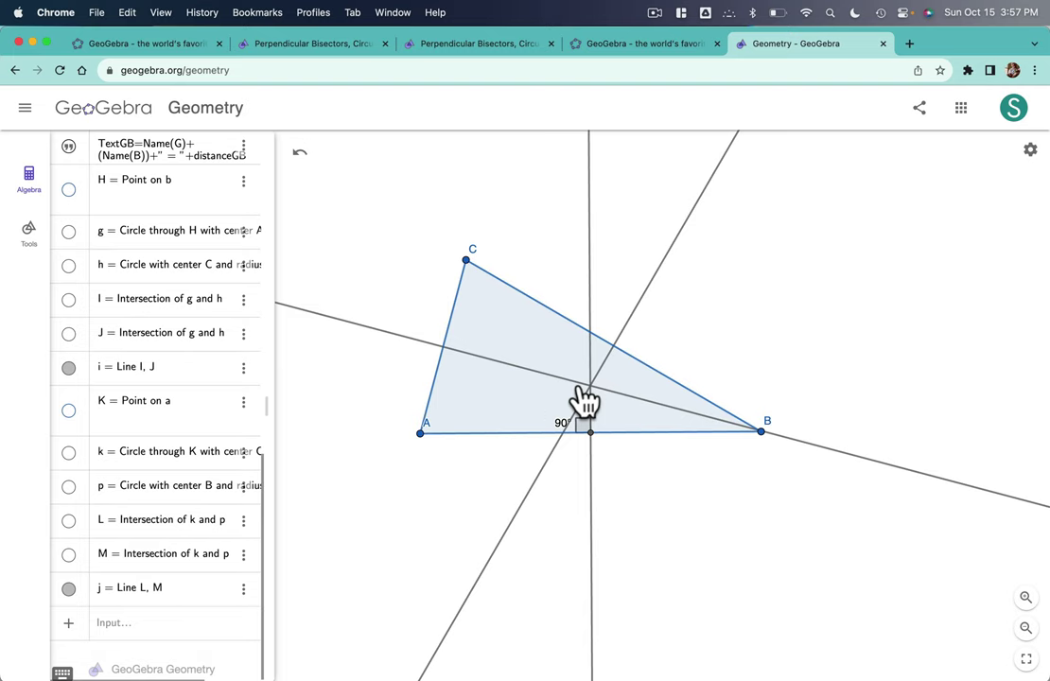
pyautogui.click(30, 230)
# - Place point N where the three perpendicular bisectors cross
pyautogui.click(142, 185)
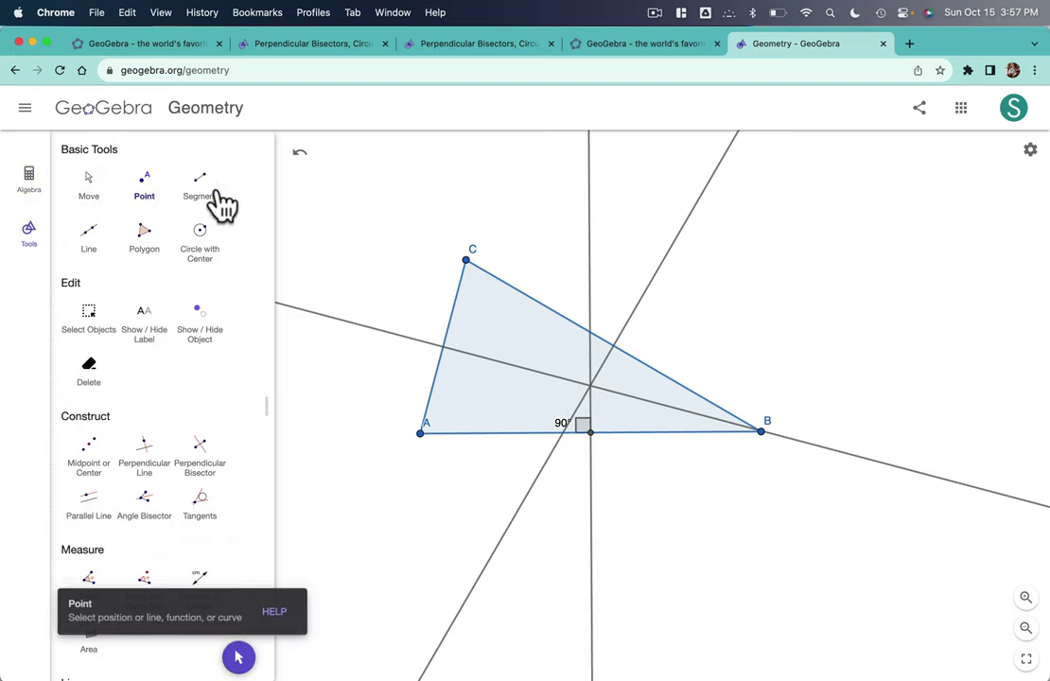
pyautogui.click(591, 386)
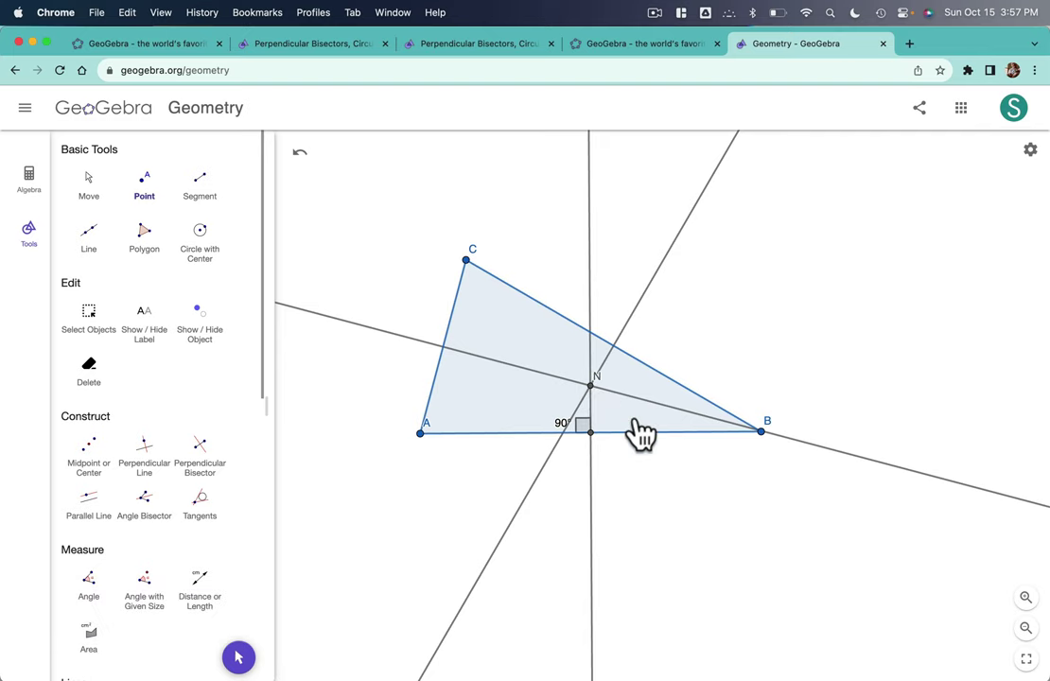
pyautogui.click(88, 184)
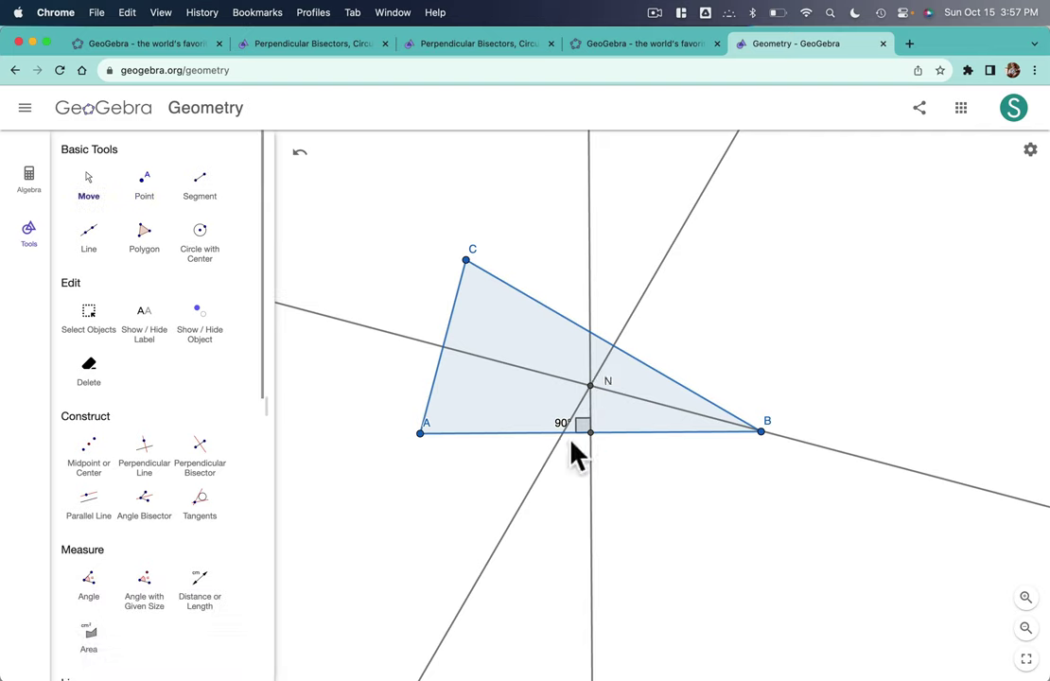
# - Draw a trial circle on the slanted bisector, then undo it
pyautogui.click(200, 242)
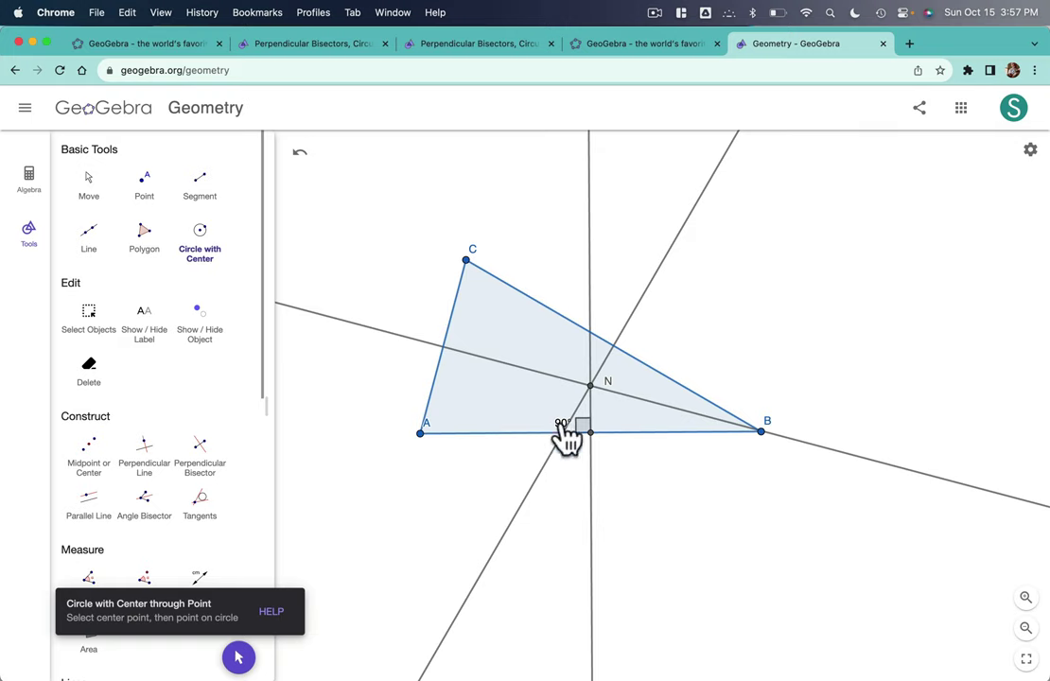
pyautogui.click(615, 342)
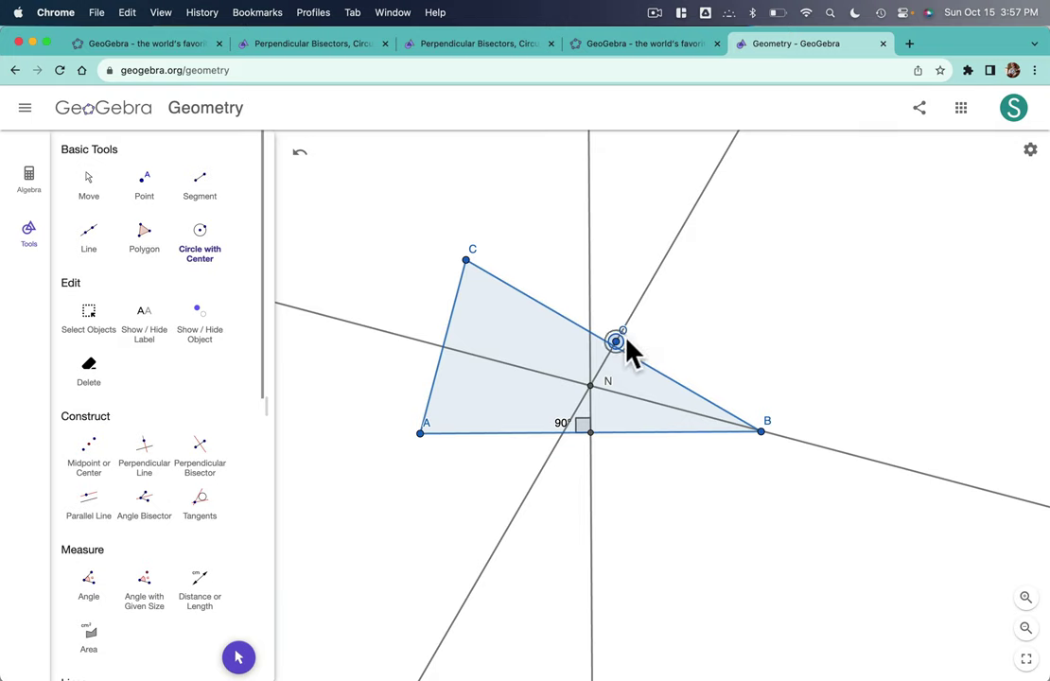
pyautogui.click(676, 284)
pyautogui.click(298, 152)
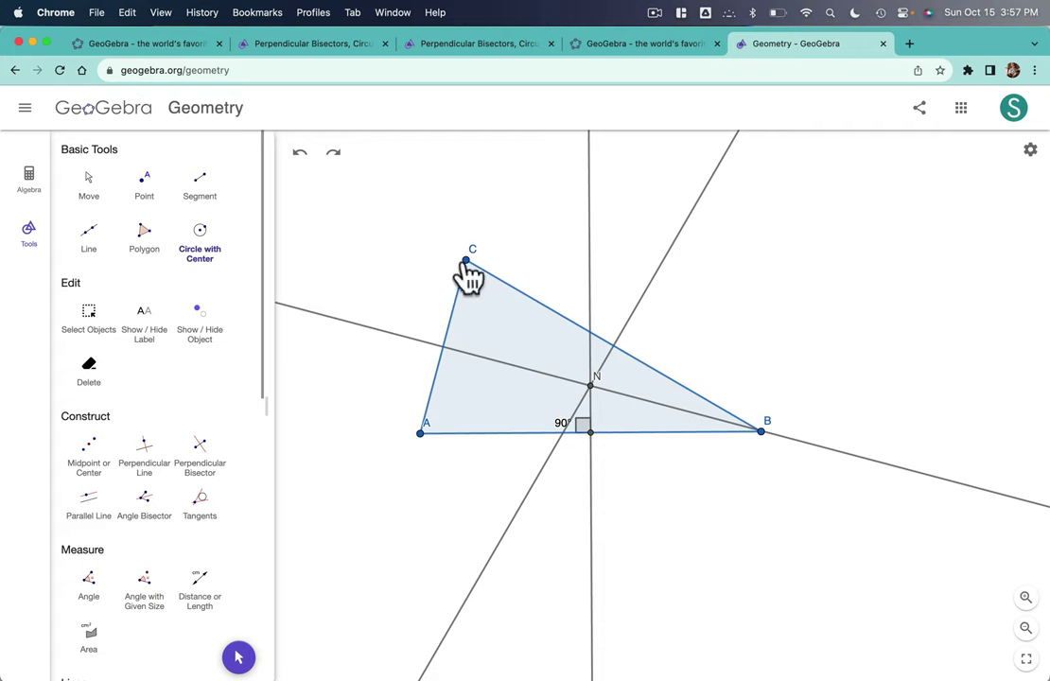
pyautogui.click(146, 183)
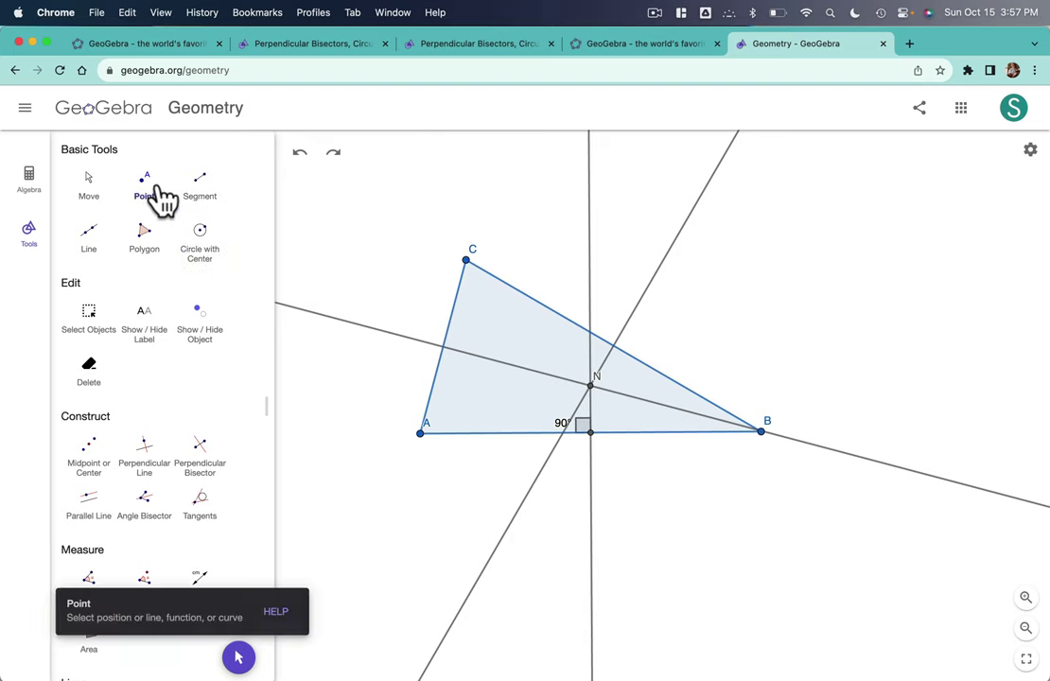
pyautogui.click(681, 228)
pyautogui.click(200, 237)
pyautogui.click(682, 228)
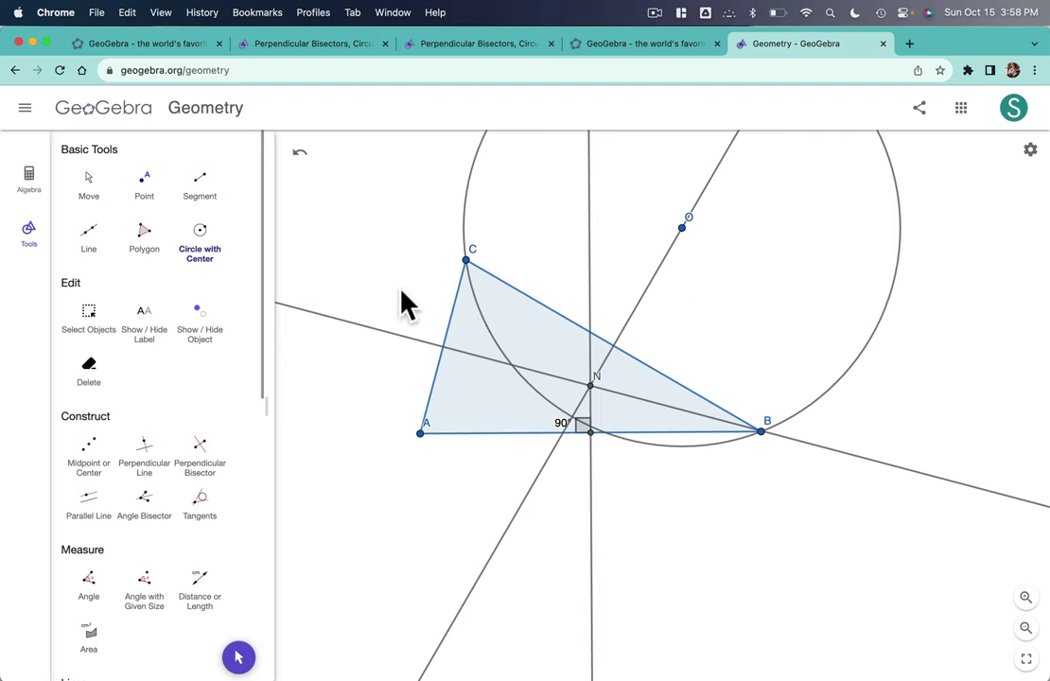
pyautogui.click(301, 159)
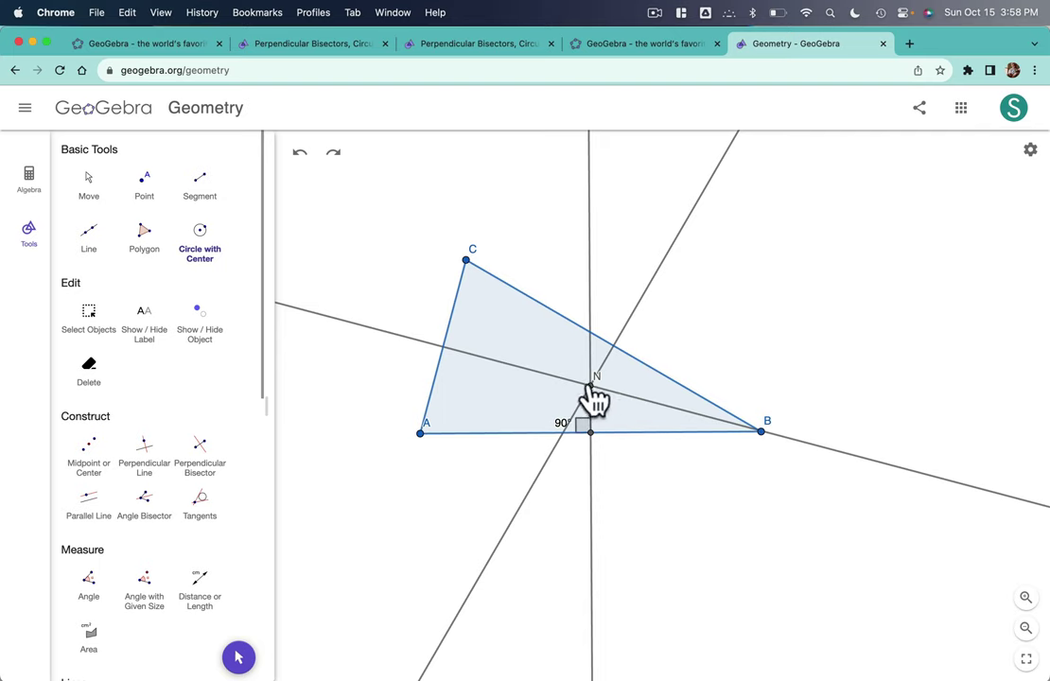
# - Draw circle q centred at N through vertex C, then display the Algebra object list
pyautogui.click(590, 386)
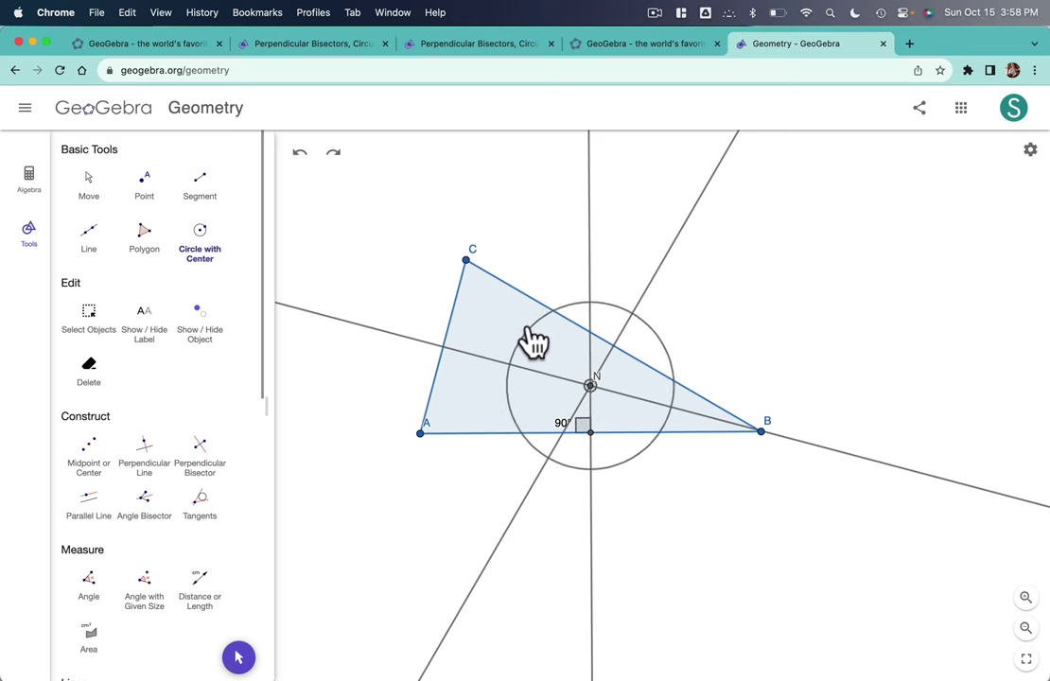
pyautogui.click(468, 262)
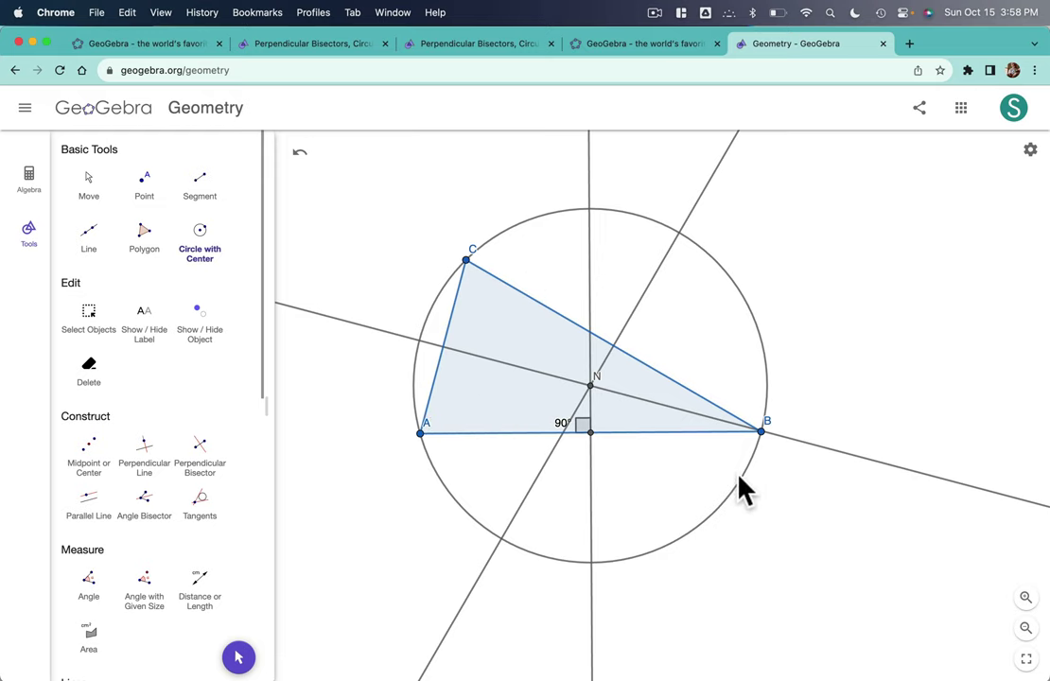
pyautogui.click(40, 180)
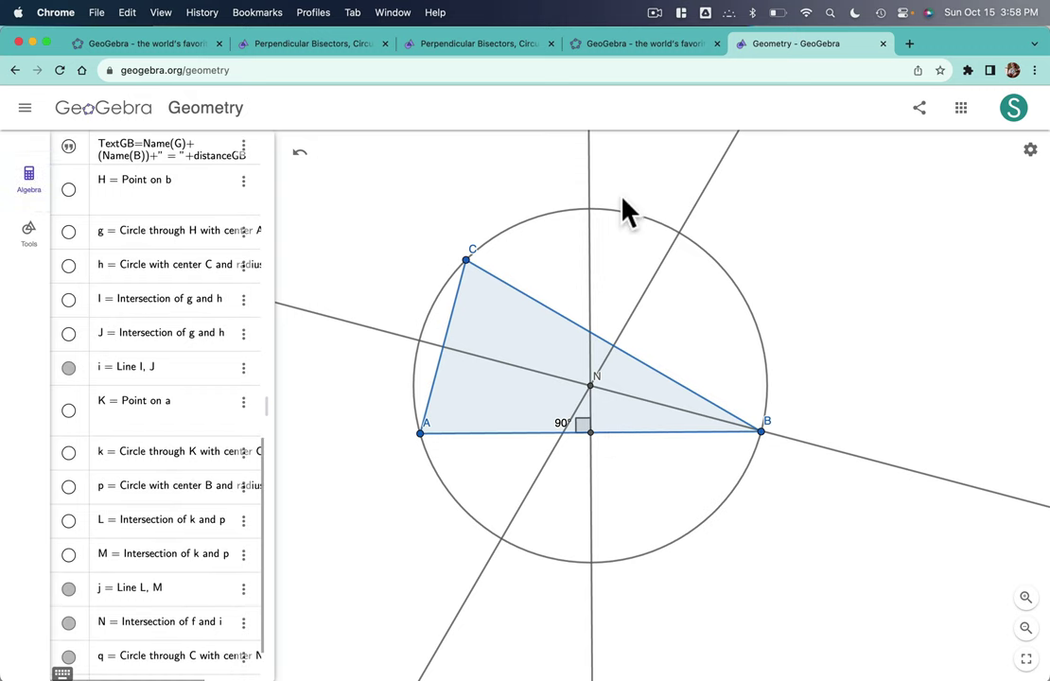
# - In circle q's settings, set its colour to pink (#FF3366) and raise the fill opacity
pyautogui.scroll(-2, 198, 336)
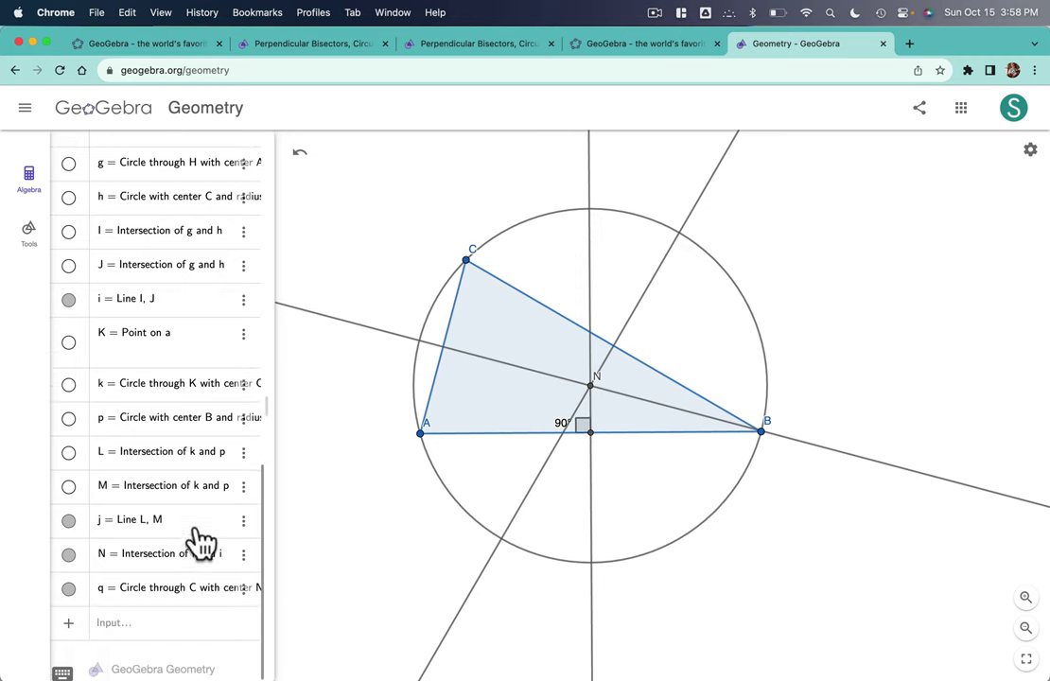
pyautogui.click(126, 588)
pyautogui.click(243, 589)
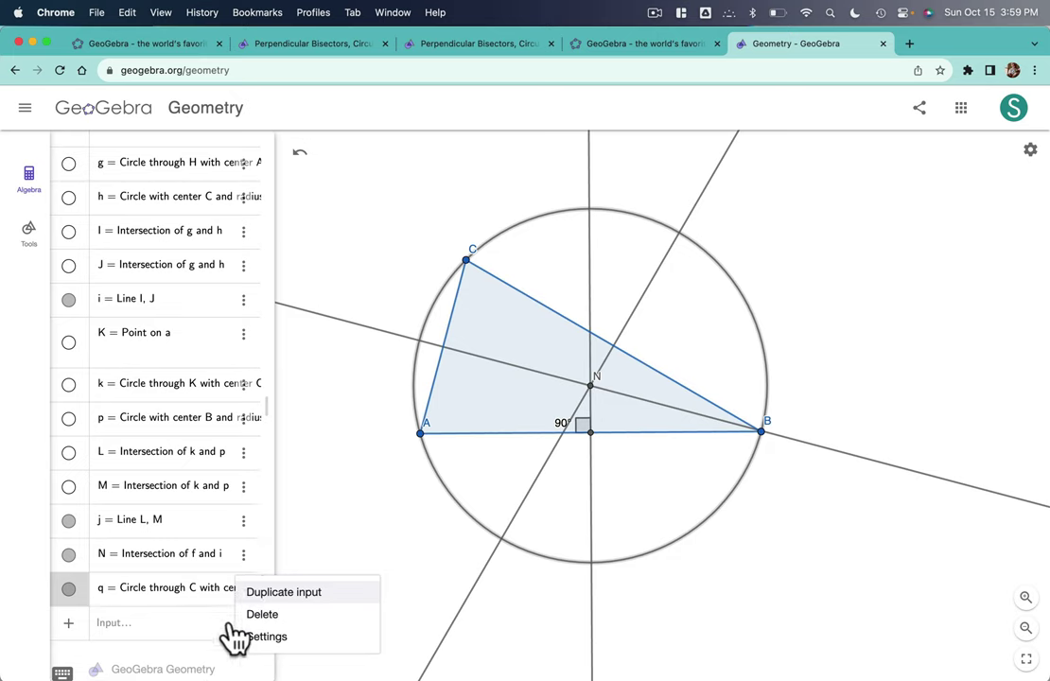
pyautogui.click(260, 636)
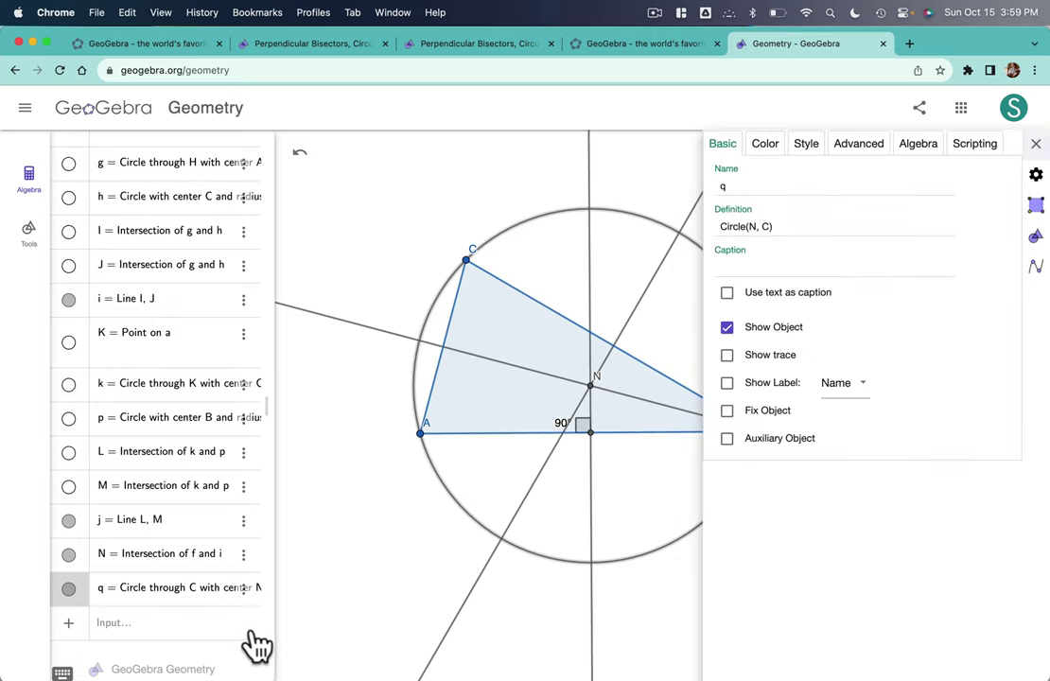
pyautogui.click(763, 144)
pyautogui.click(801, 183)
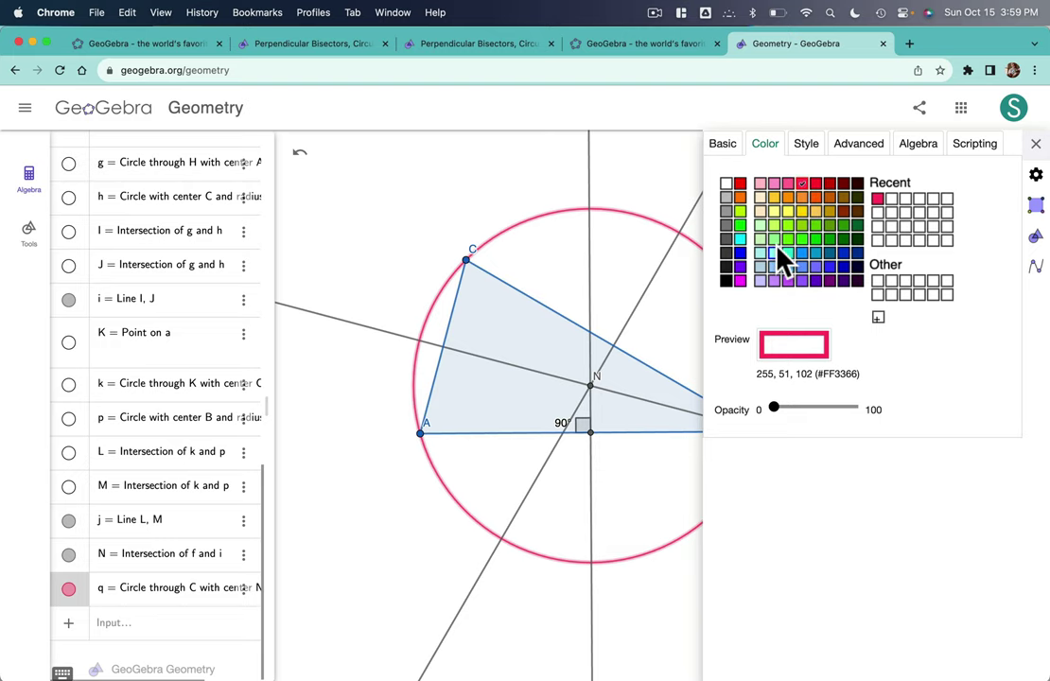
pyautogui.moveTo(774, 409)
pyautogui.mouseDown()
pyautogui.moveTo(852, 410)
pyautogui.moveTo(834, 427)
pyautogui.moveTo(785, 424)
pyautogui.mouseUp()
pyautogui.click(1036, 144)
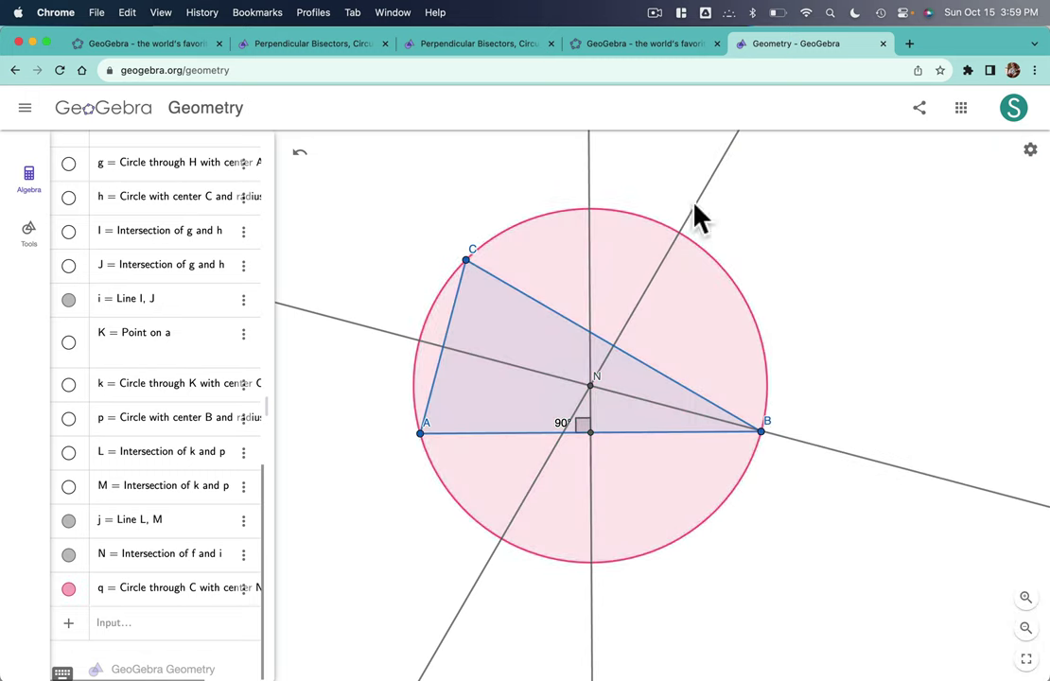
# - Colour the slanted bisector green and the vertical bisector red
pyautogui.click(694, 208)
pyautogui.click(727, 222)
pyautogui.click(733, 248)
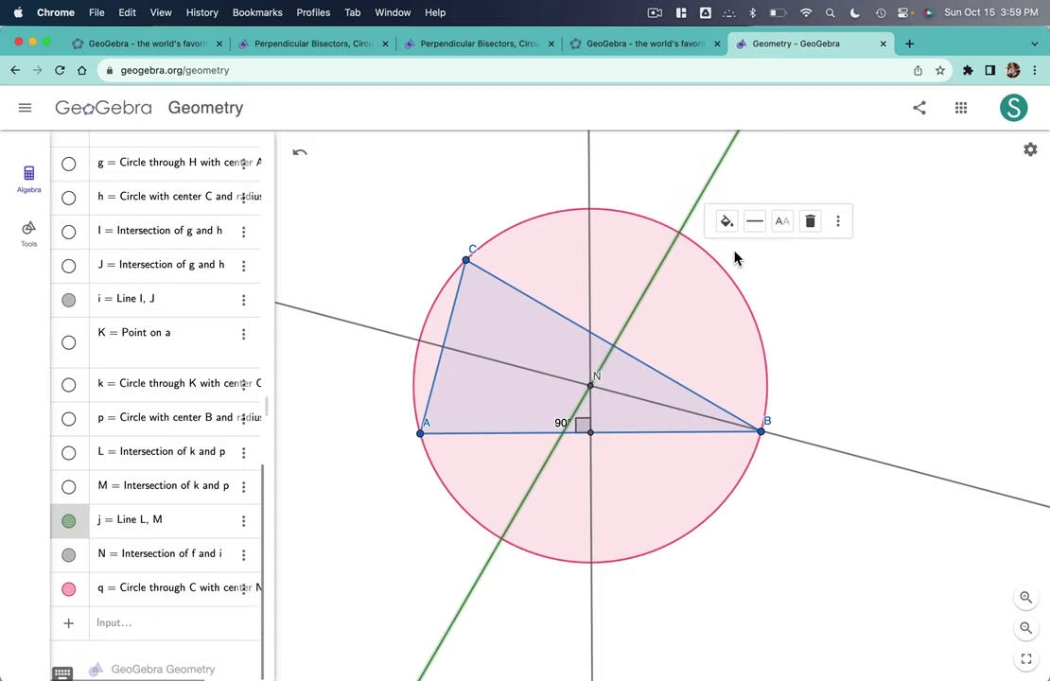
pyautogui.click(592, 621)
pyautogui.click(593, 614)
pyautogui.click(617, 628)
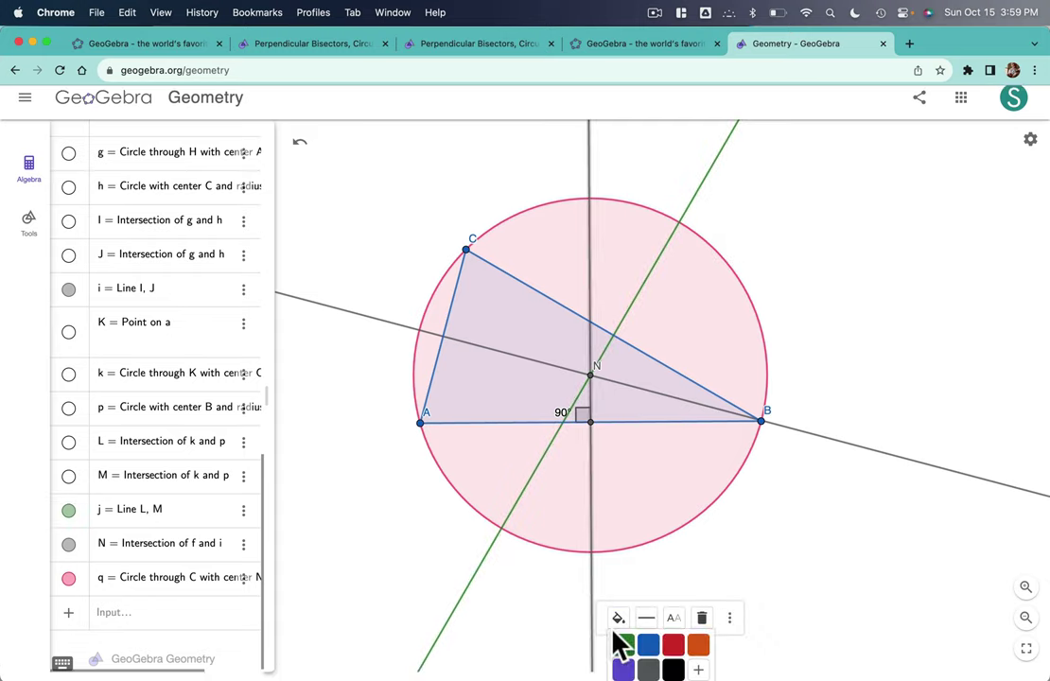
pyautogui.click(672, 647)
# - Colour the shallow bisector blue, then drag vertex C down-left to reshape the triangle
pyautogui.click(386, 328)
pyautogui.click(412, 352)
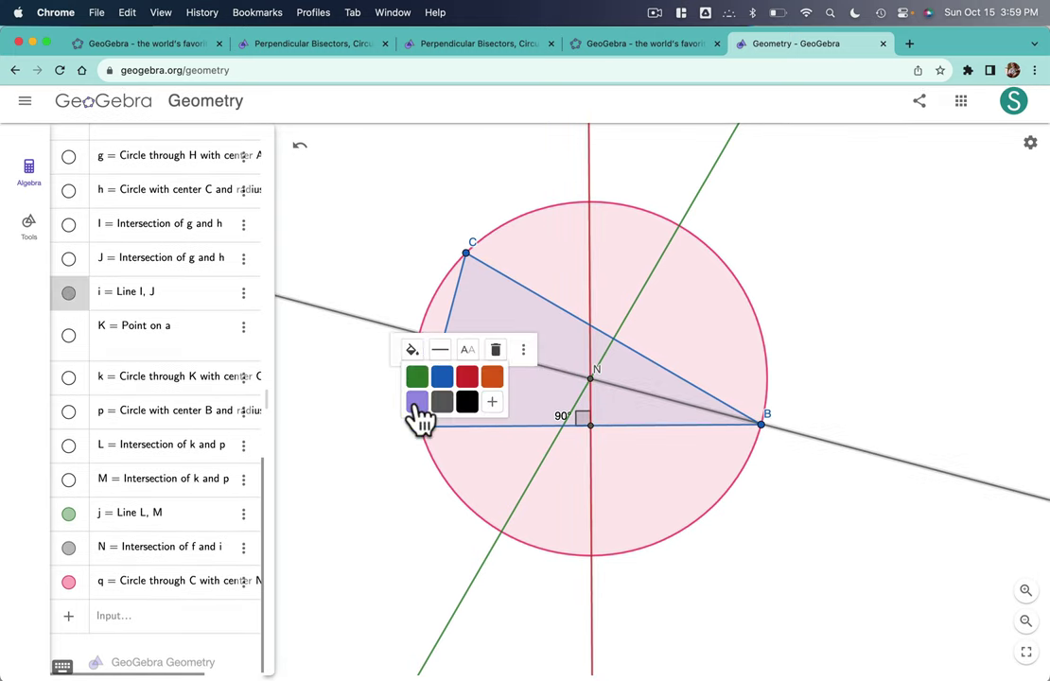
pyautogui.click(441, 377)
pyautogui.click(378, 203)
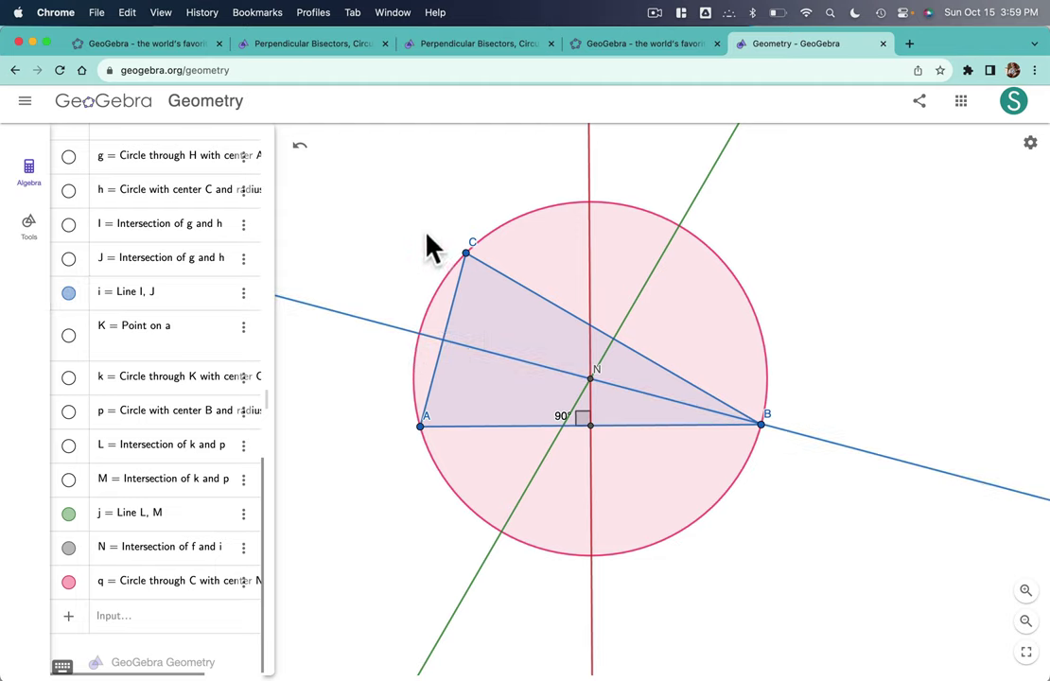
pyautogui.moveTo(466, 254); pyautogui.dragTo(436, 262)
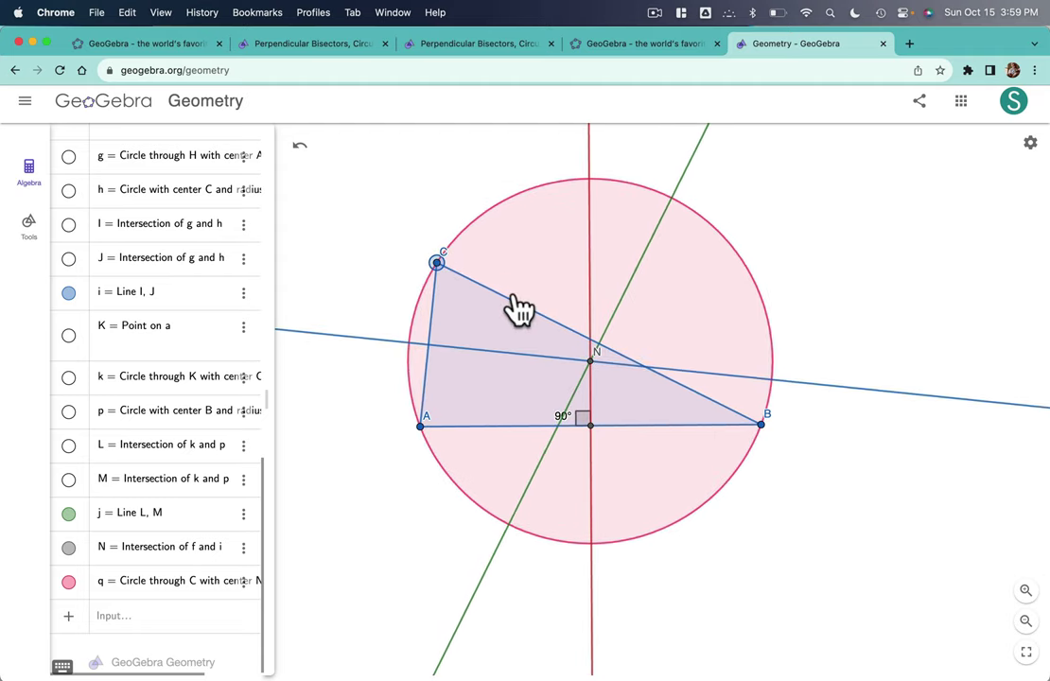